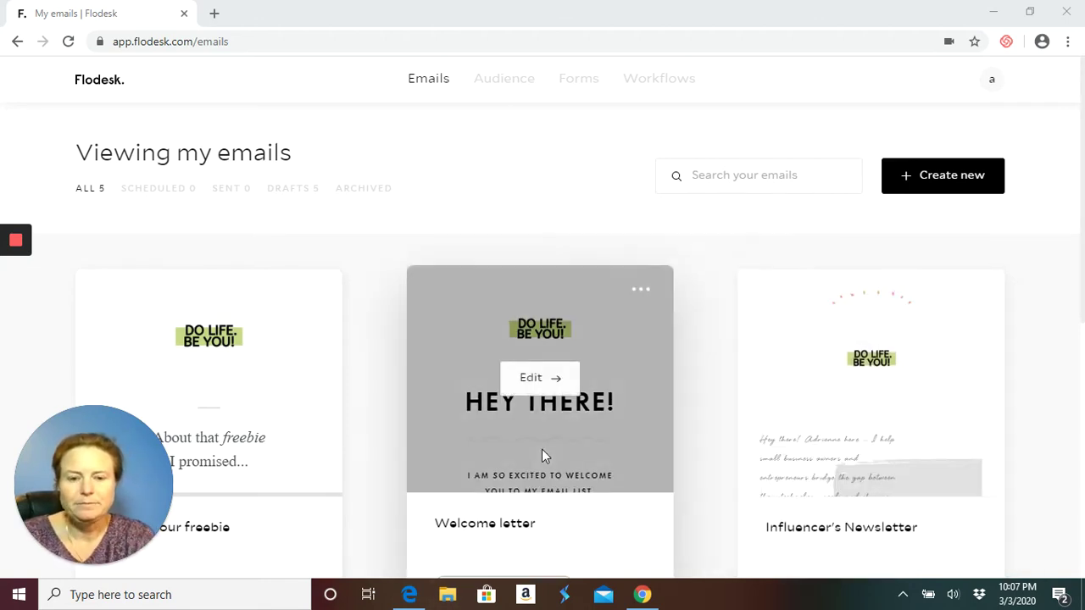
Step: Open the draft email about building an email list for editing
scroll(543, 454, "down", 1)
scroll(542, 449, "down", 5)
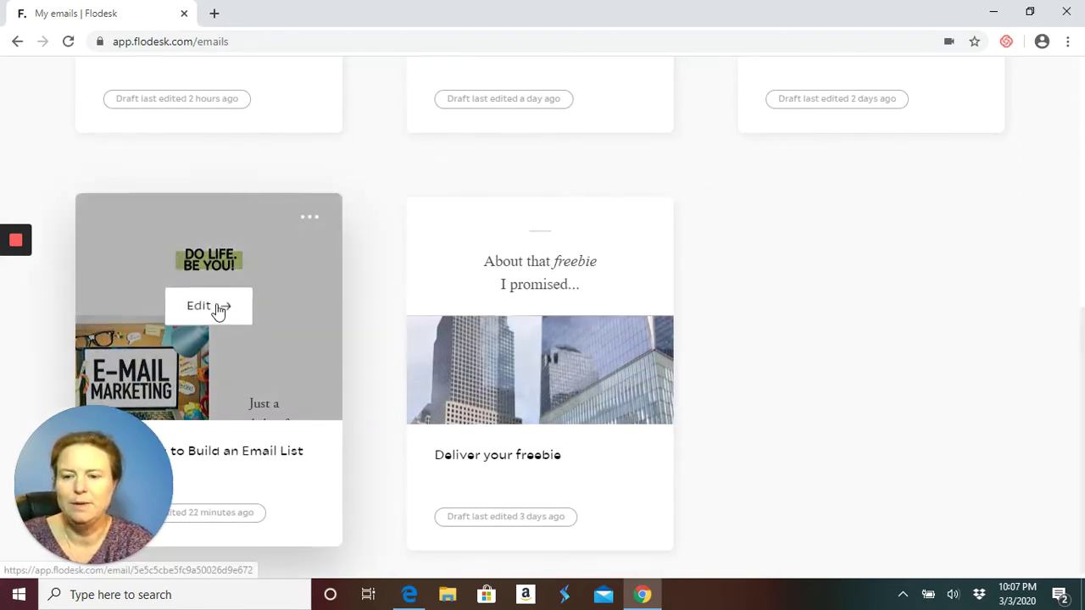
left_click(217, 309)
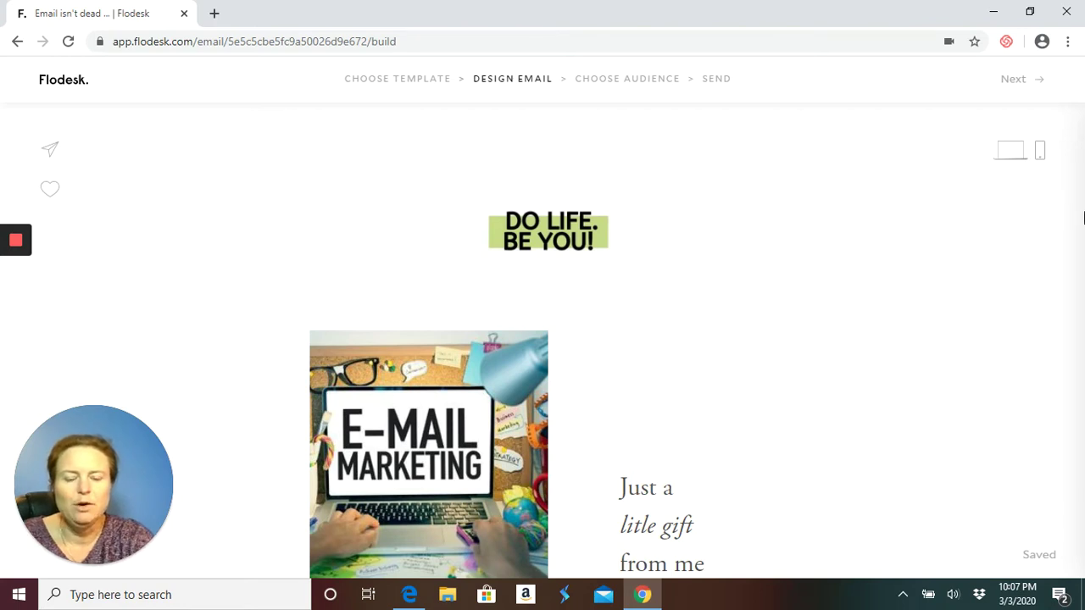
Step: Examine the email's cover image block and the font settings of the gift message text beside it
scroll(1082, 219, "down", 1)
scroll(1082, 218, "down", 1)
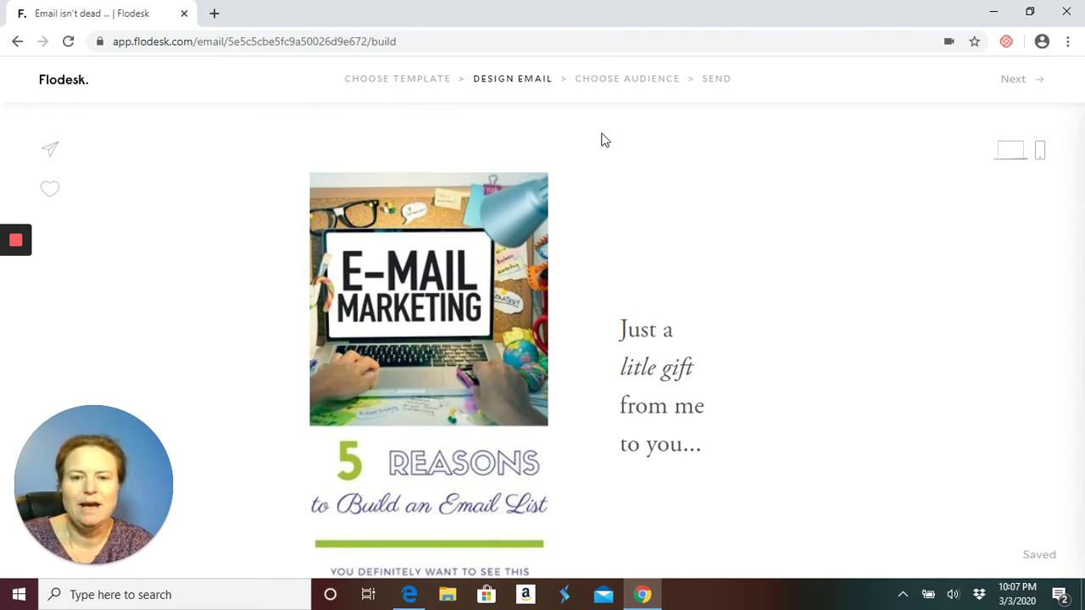
mouse_move(505, 302)
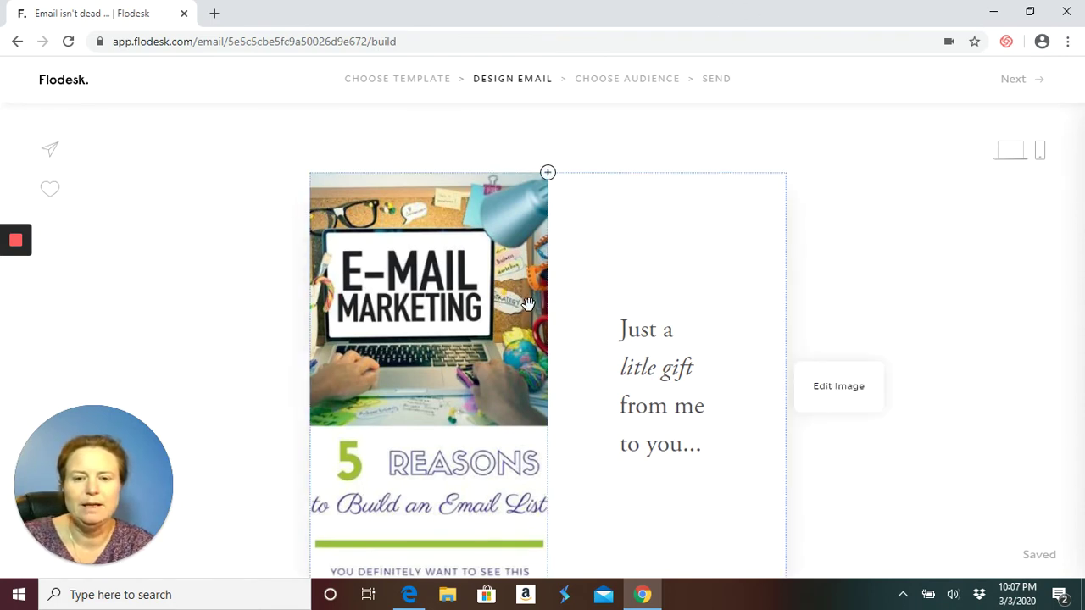
left_click(527, 305)
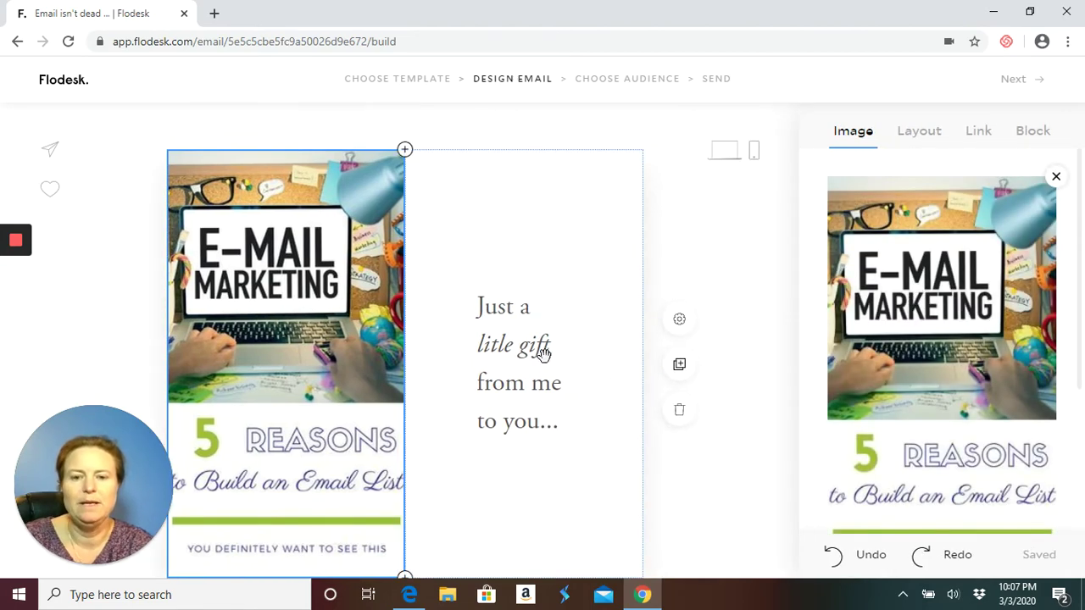
left_click(516, 345)
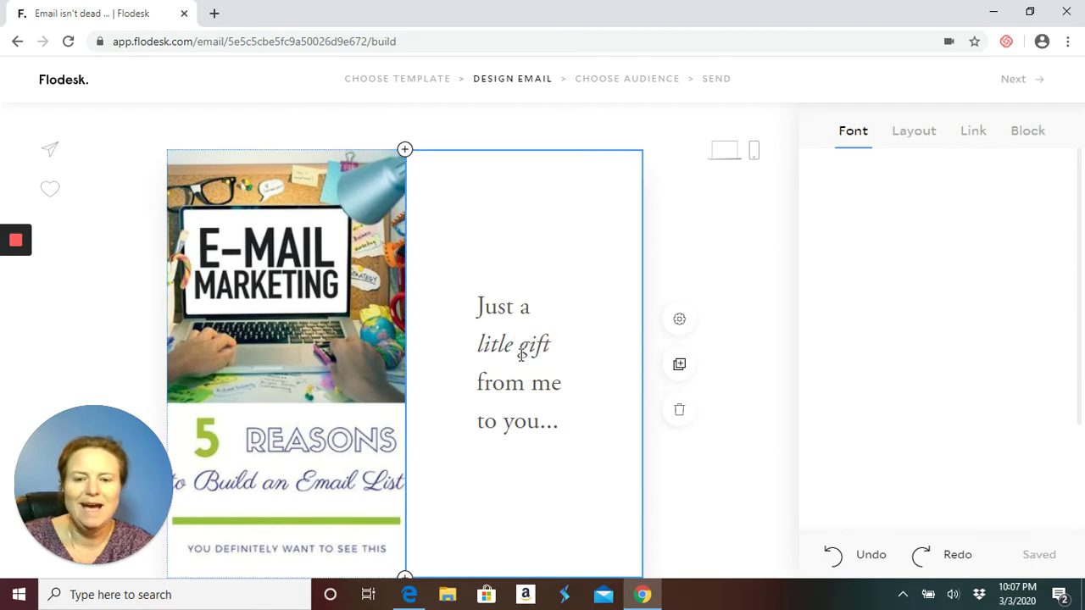
double_click(519, 347)
left_click(503, 421)
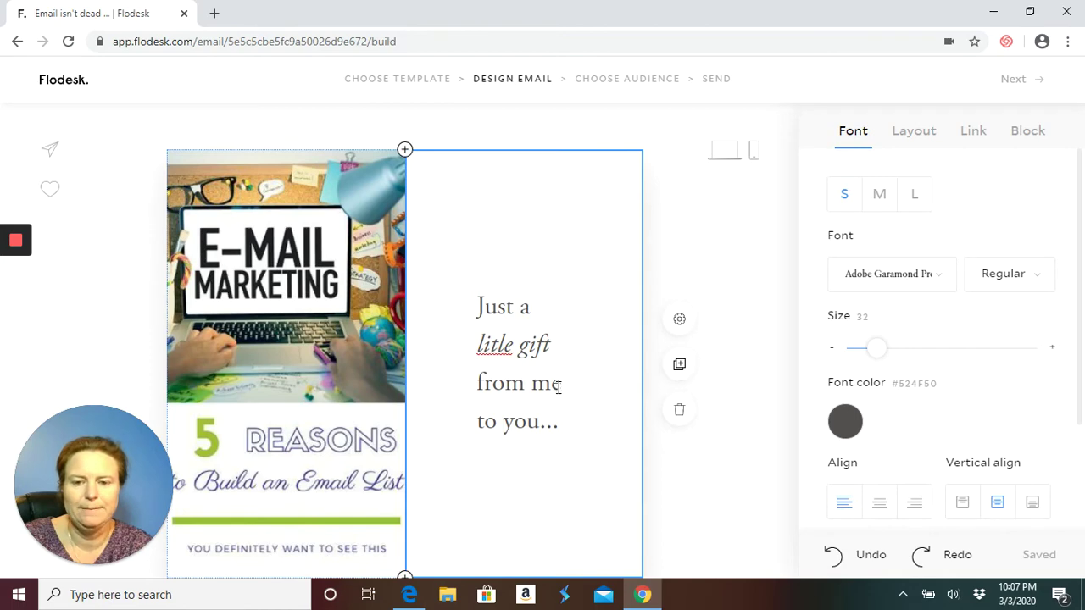
Step: Inspect the link settings of the "Download the tips" button, comparing the file attachment and web address options
scroll(556, 392, "down", 3)
scroll(557, 392, "down", 1)
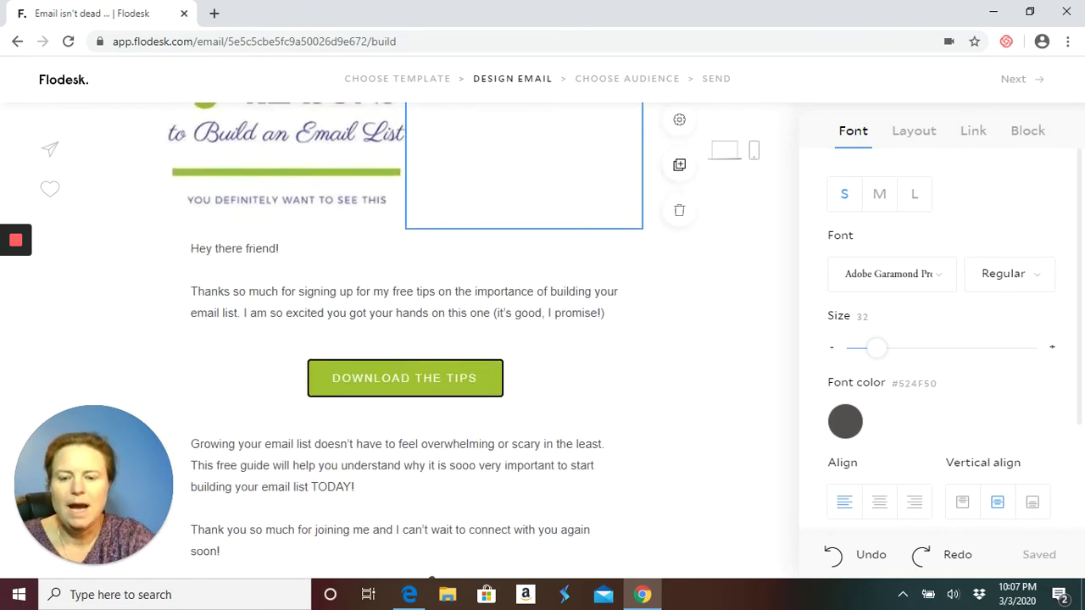
left_click(368, 379)
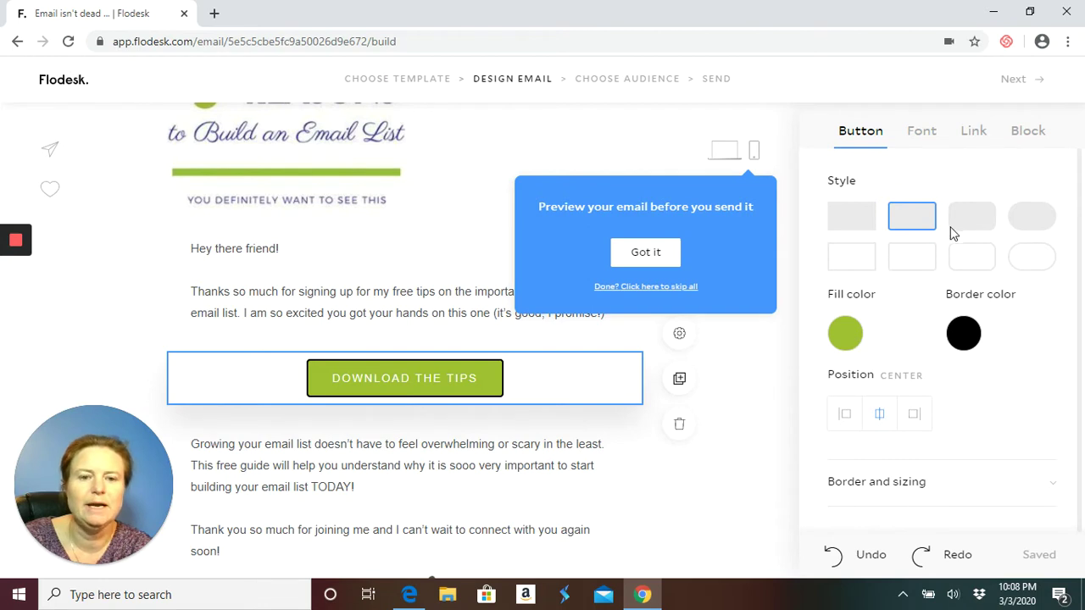
left_click(976, 135)
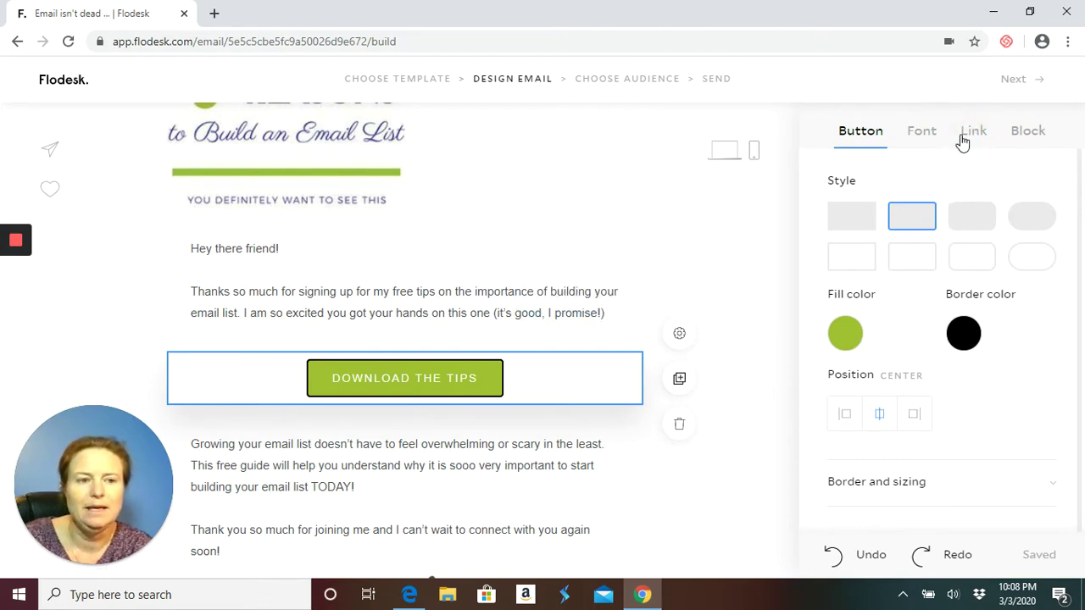
left_click(976, 135)
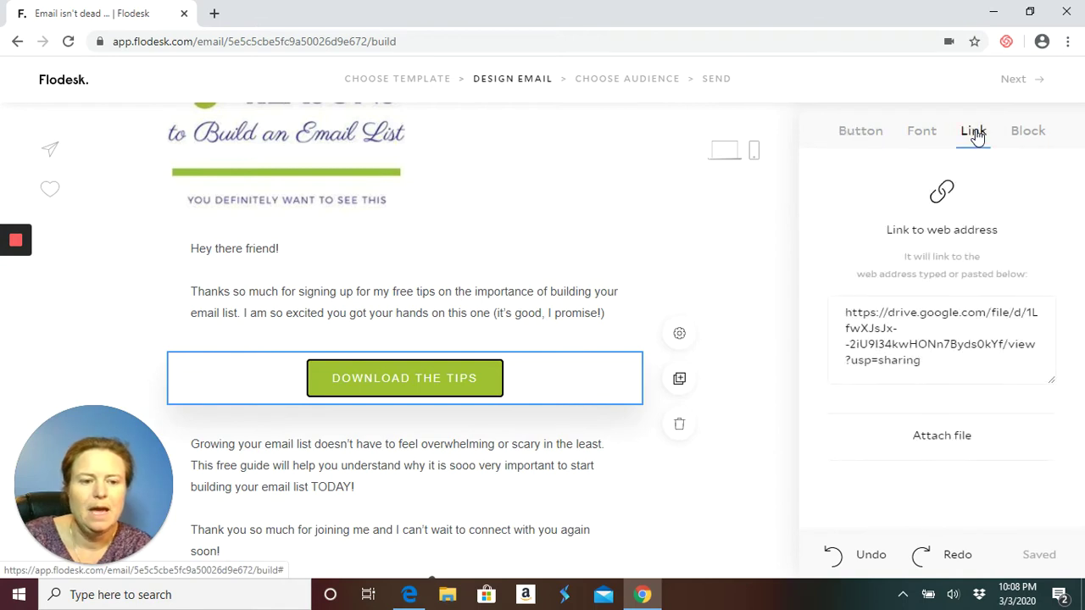
left_click(951, 450)
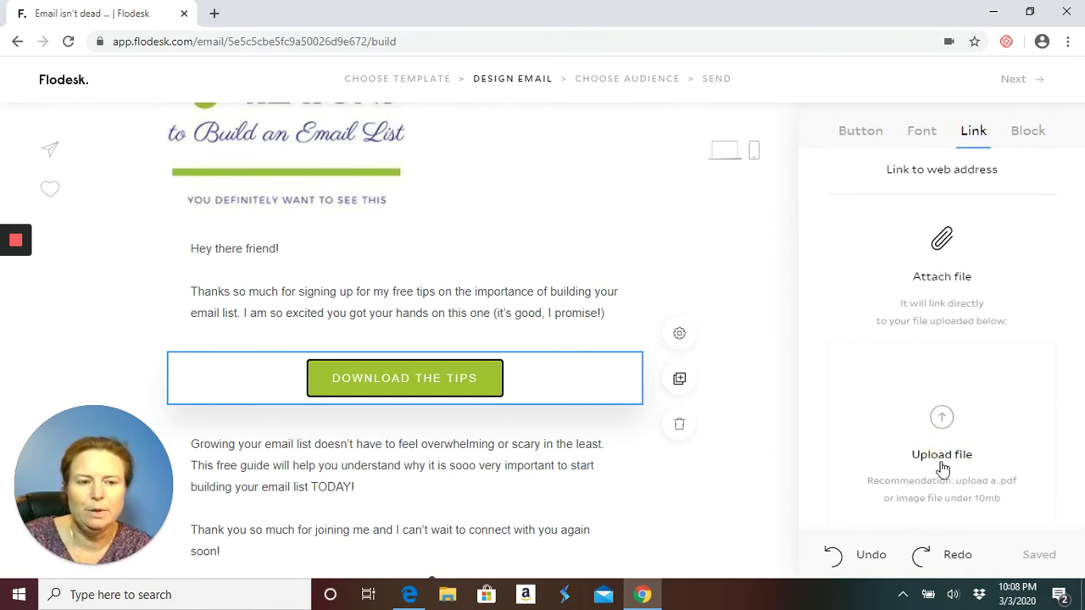
left_click(944, 178)
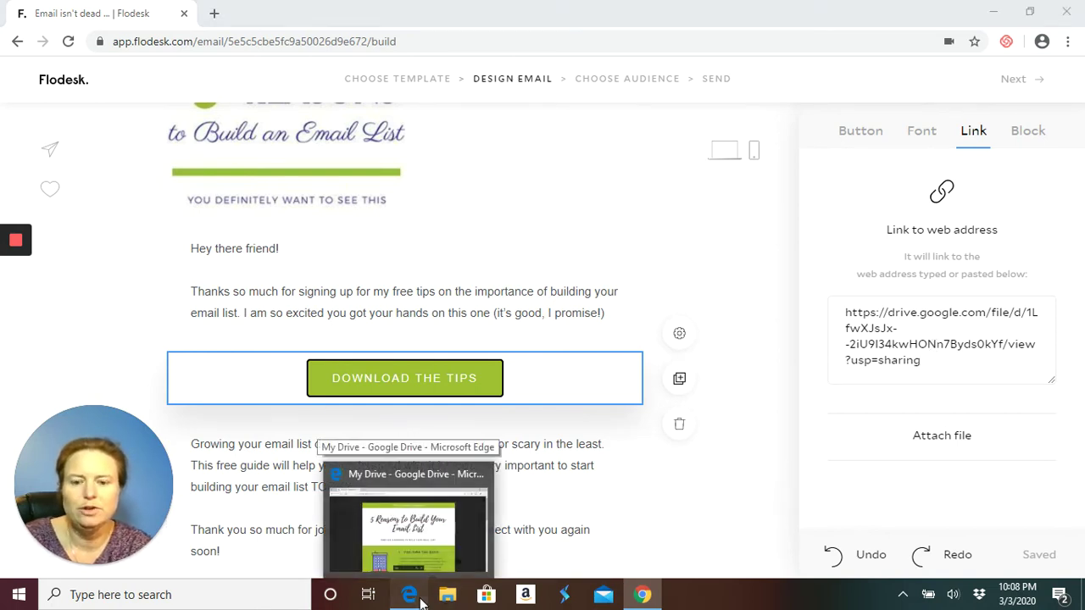
Step: Switch to Google Drive in Microsoft Edge and get a shareable link for "5 Reasons to Build Your Email List Opt In.pdf"
left_click(406, 534)
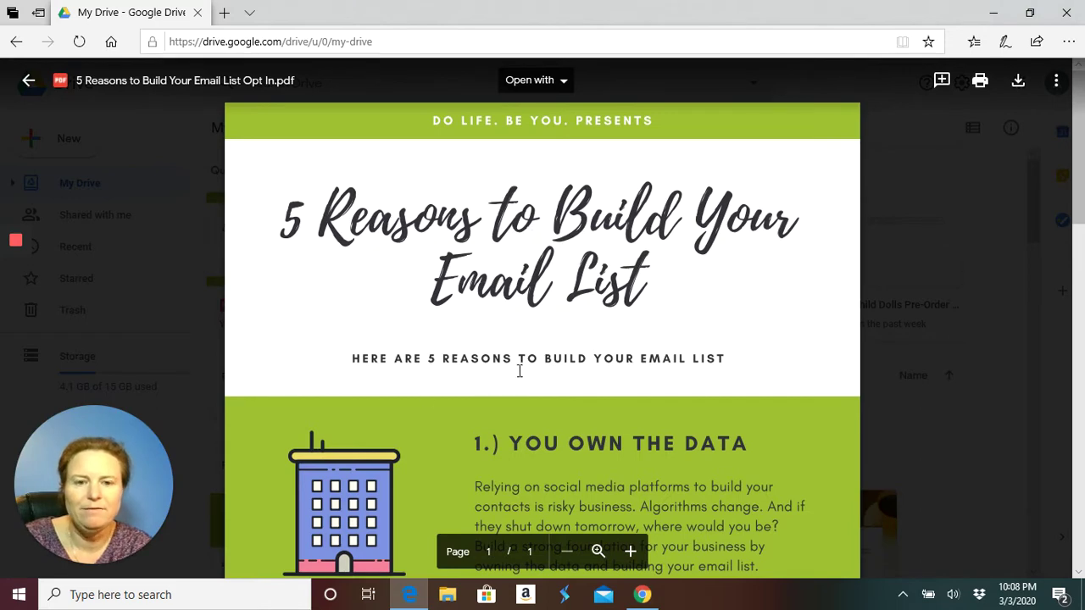
left_click(1058, 83)
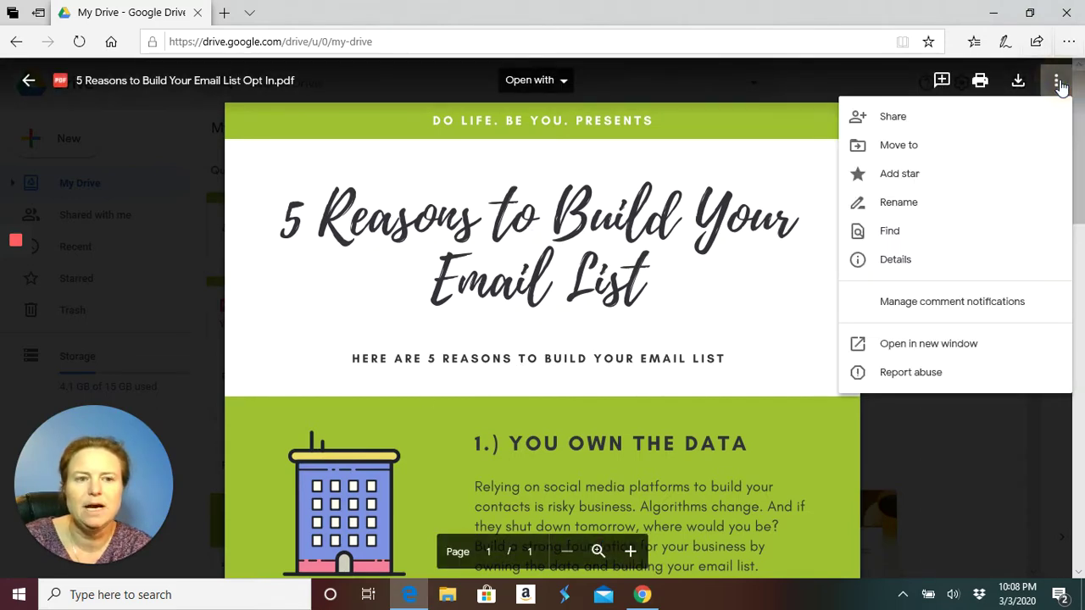
left_click(900, 118)
left_click(727, 174)
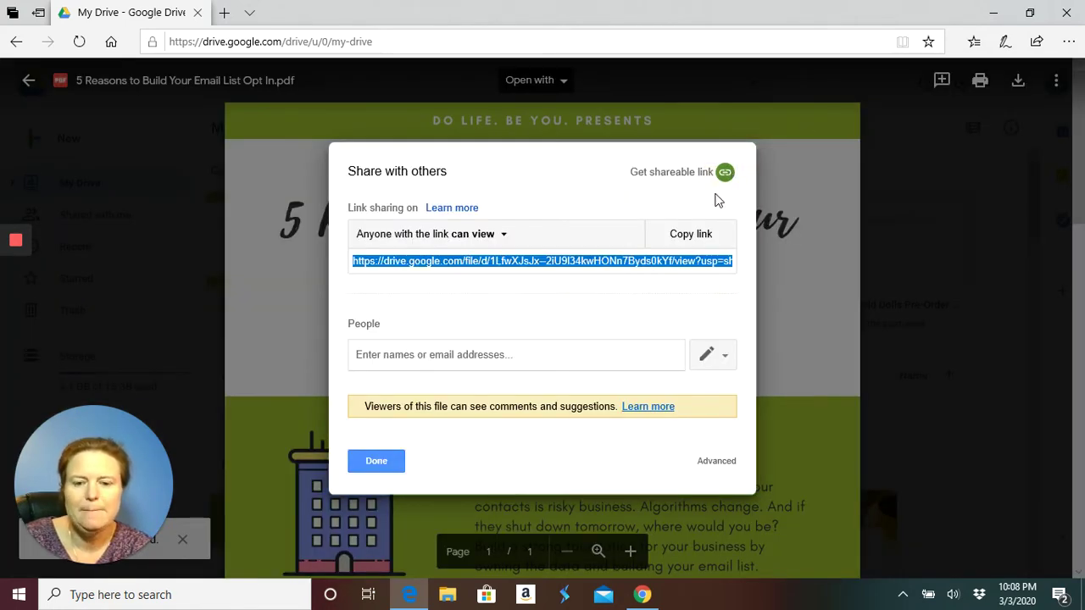
Step: Back in Flodesk, replace the "Download the tips" button's web address with the Google Drive sharing link
left_click(644, 595)
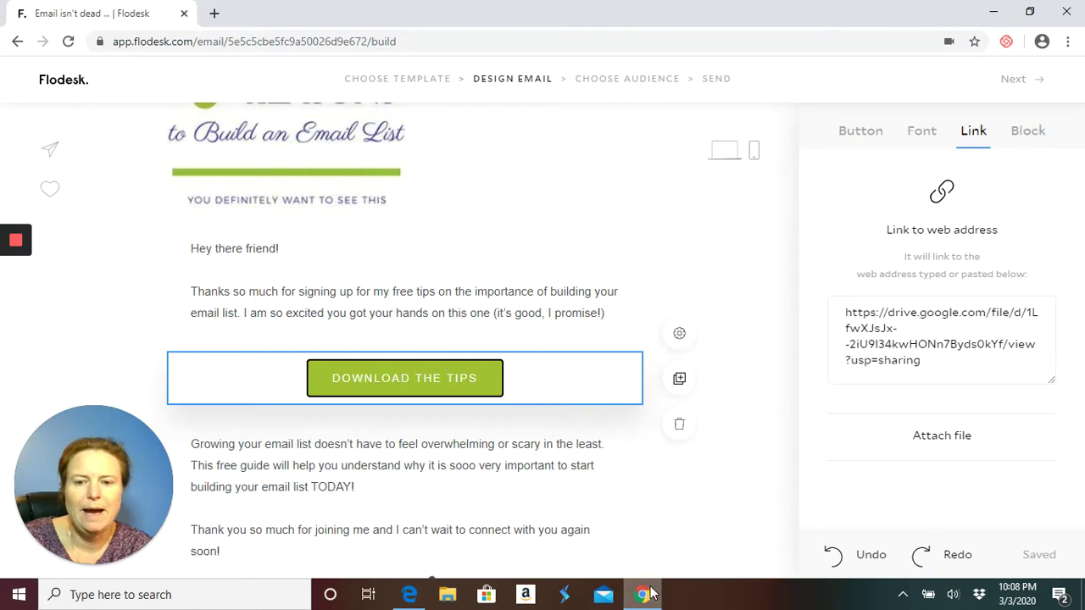
left_click_drag(943, 363, 860, 314)
right_click(831, 315)
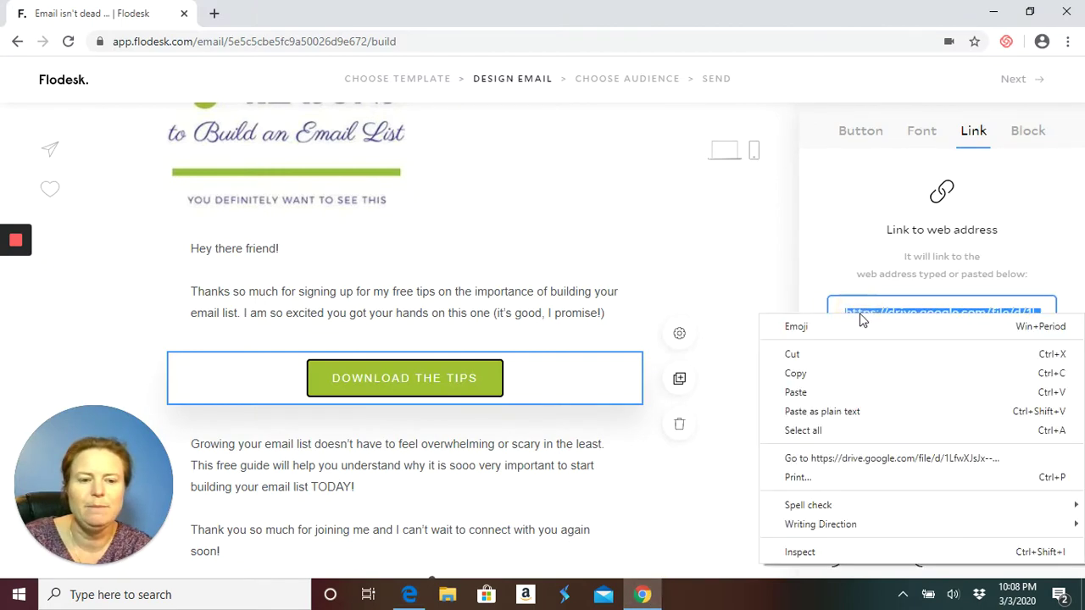
left_click(847, 381)
left_click(848, 386)
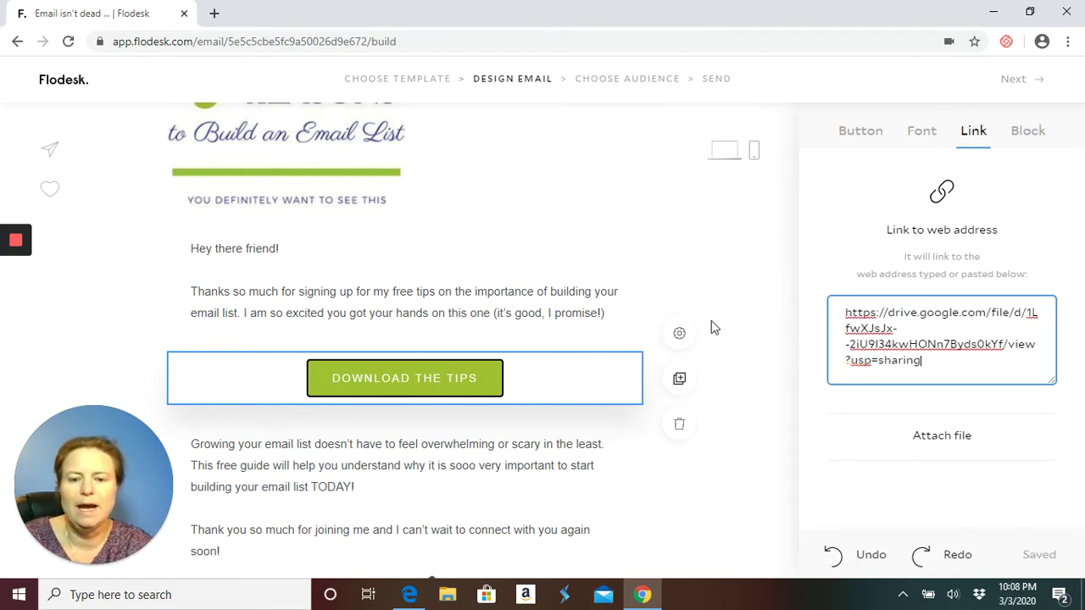
Step: Review the rest of the email, including the body text, signature, Instagram photos and social icons
scroll(711, 328, "down", 4)
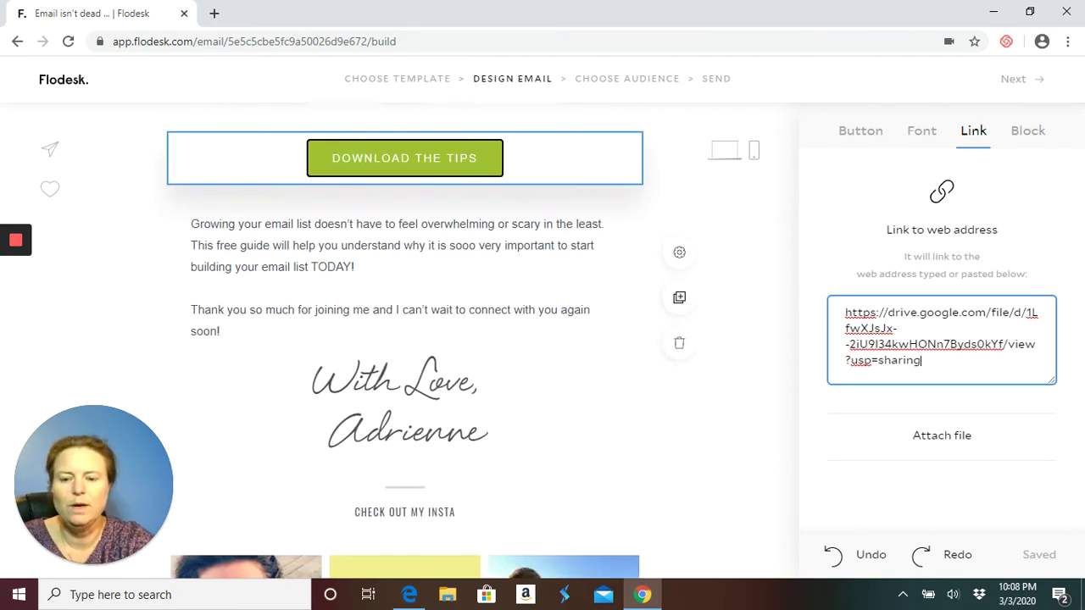
scroll(711, 328, "up", 2)
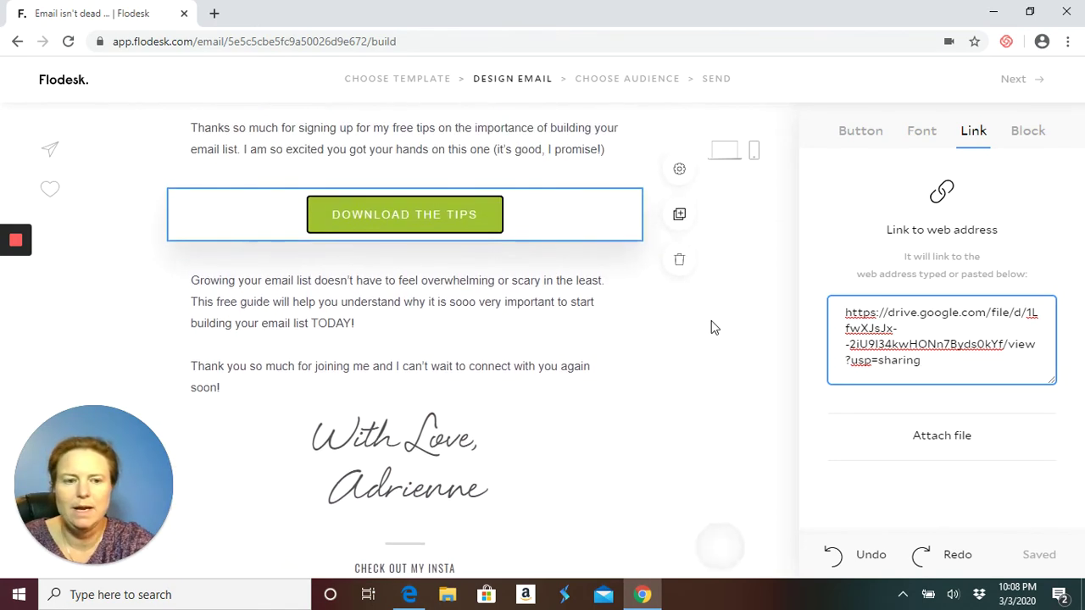
scroll(711, 328, "down", 4)
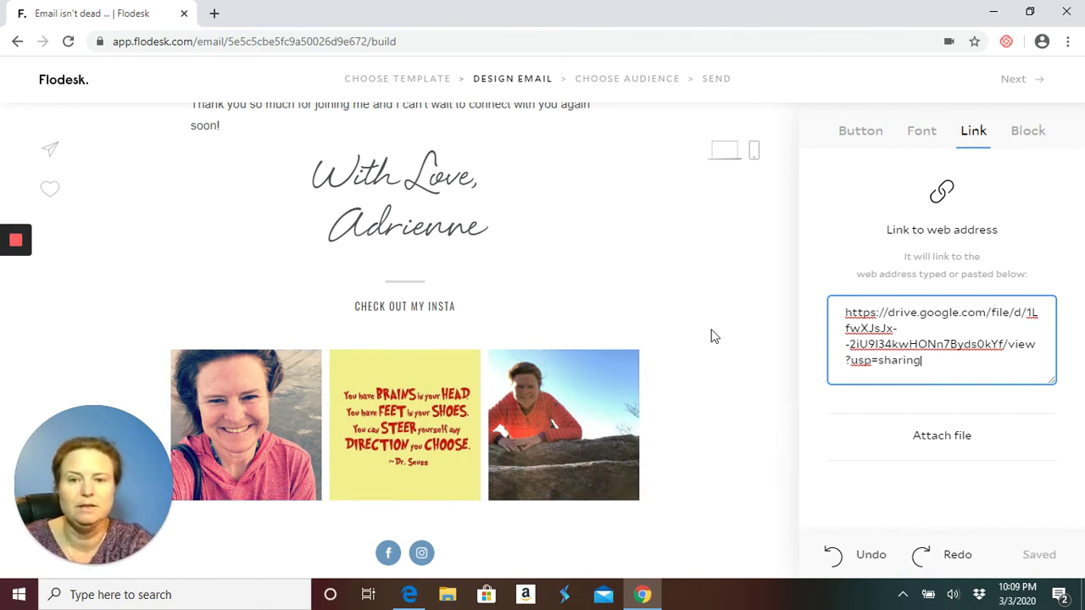
scroll(710, 335, "up", 10)
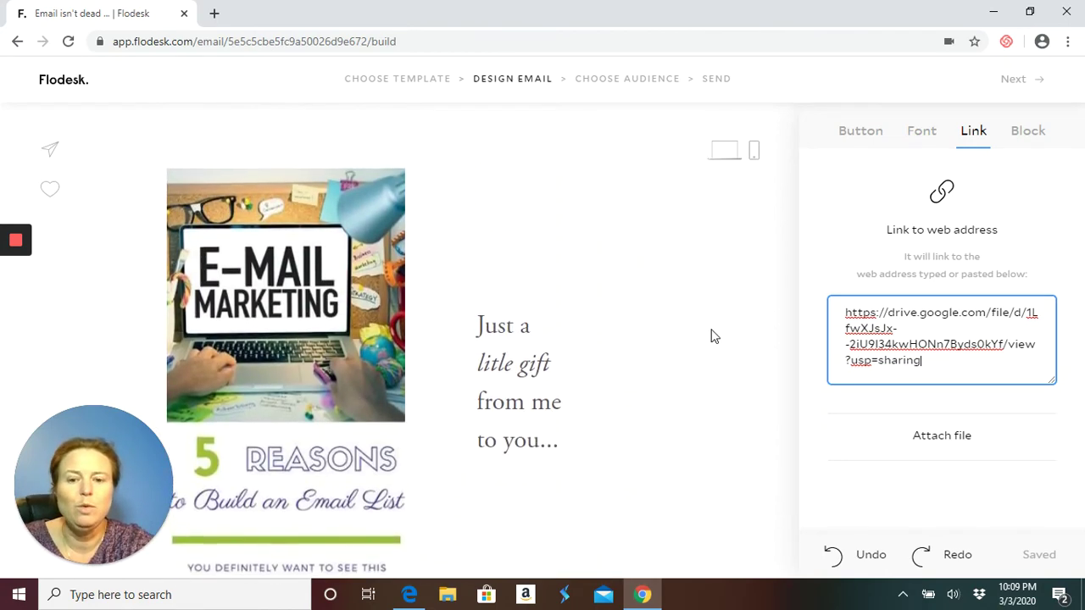
scroll(710, 336, "down", 1)
scroll(710, 336, "up", 1)
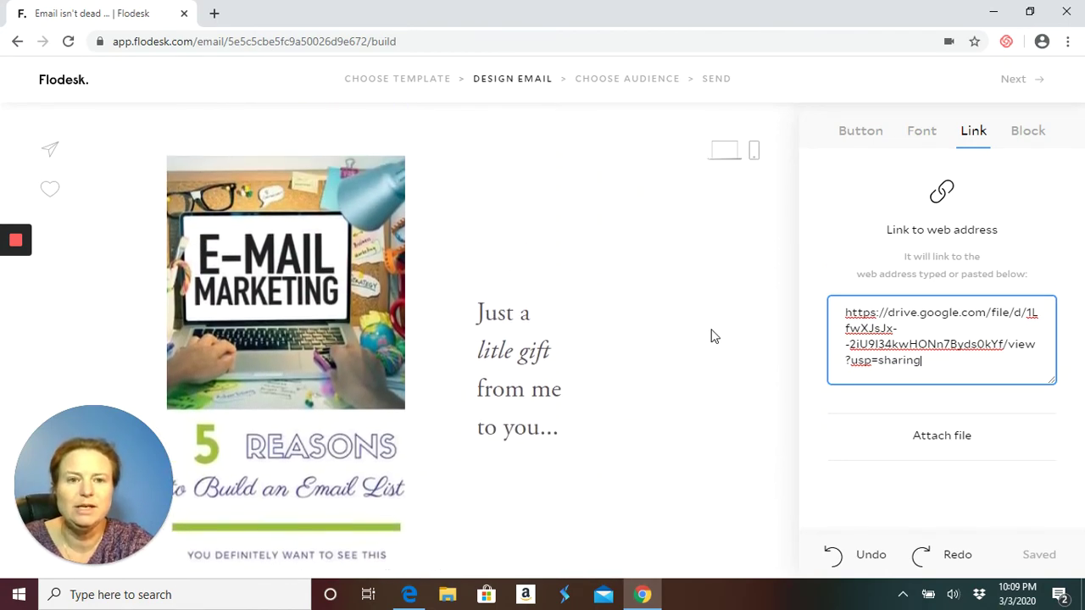
Step: Proceed to the email's audience stage, check the sender details and continue to the subject line
left_click(650, 80)
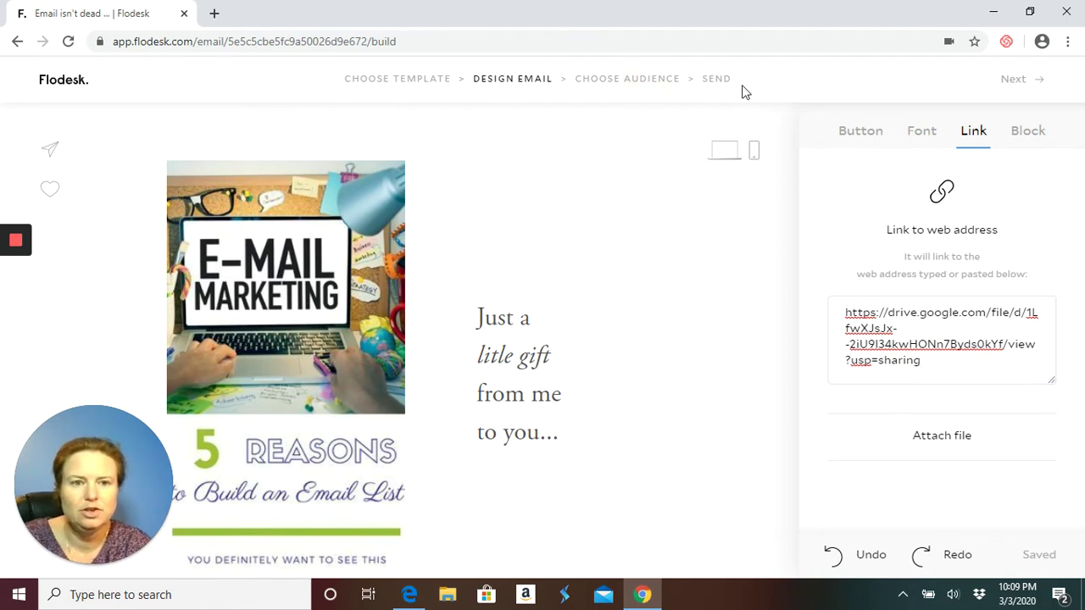
left_click(1016, 89)
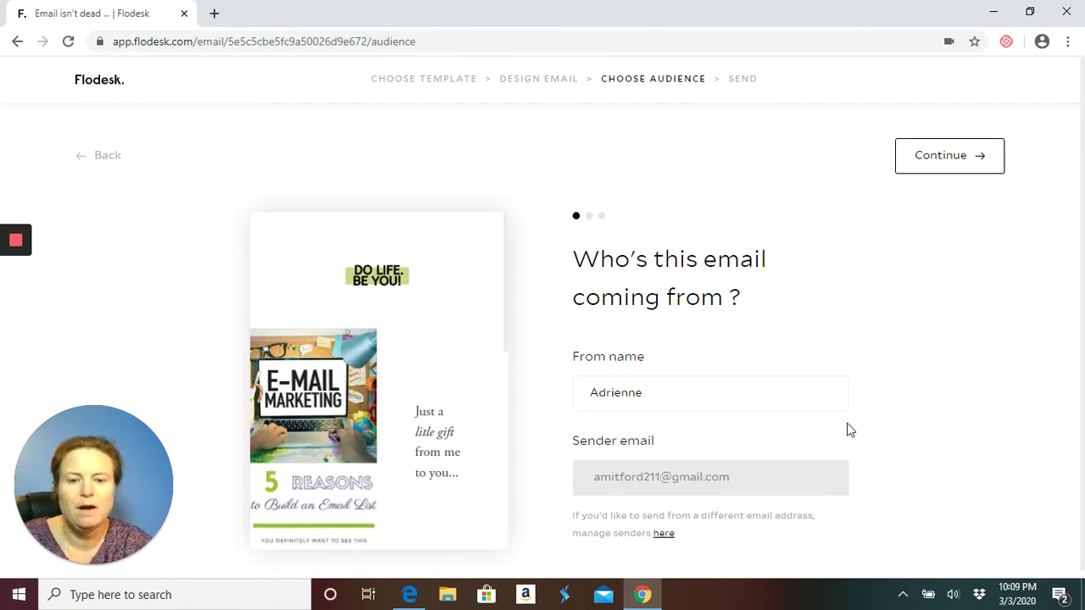
scroll(847, 424, "down", 1)
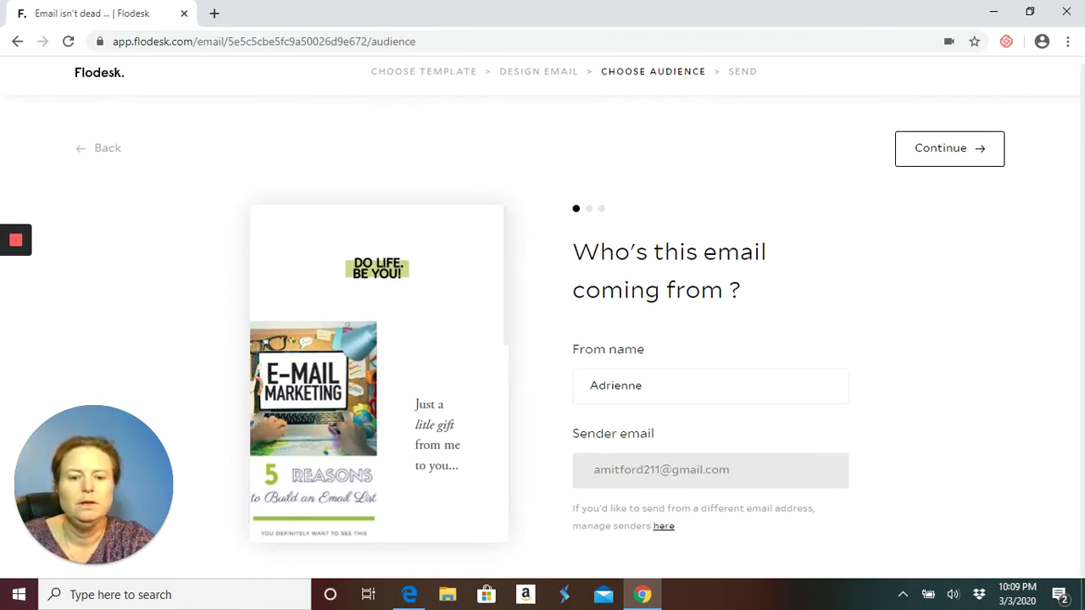
left_click(975, 162)
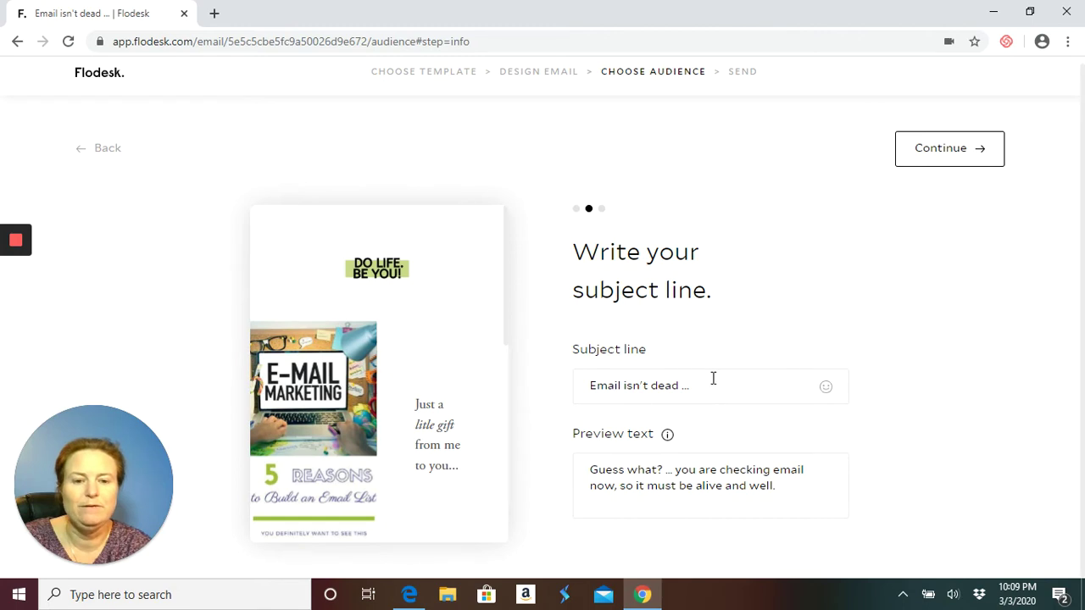
Step: Check the email's subject line and preview text, then continue to the recipient selection
left_click(714, 380)
left_click_drag(716, 383, 562, 404)
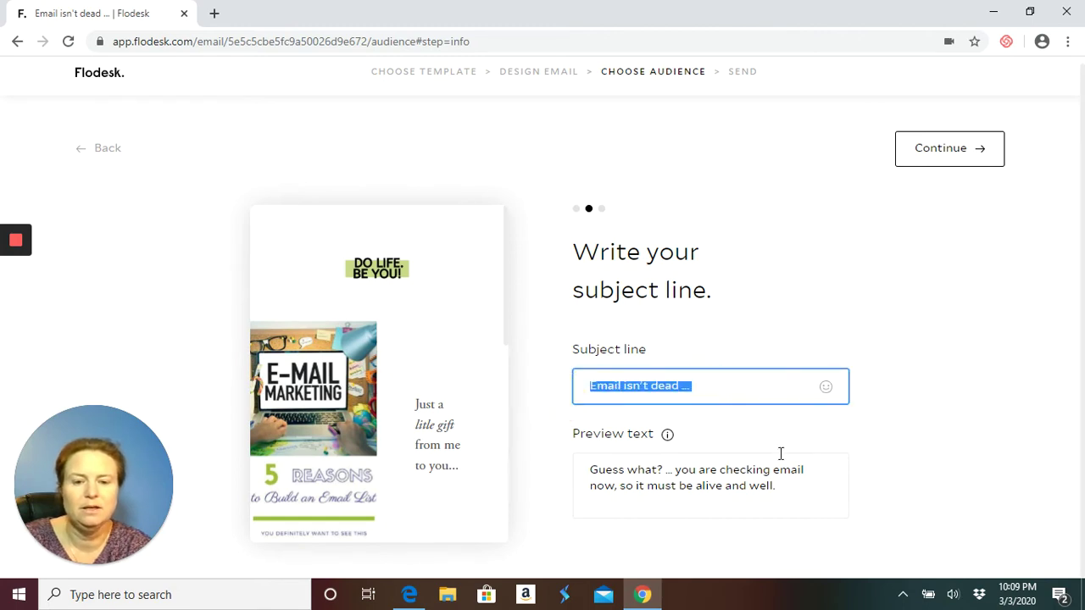
left_click(778, 485)
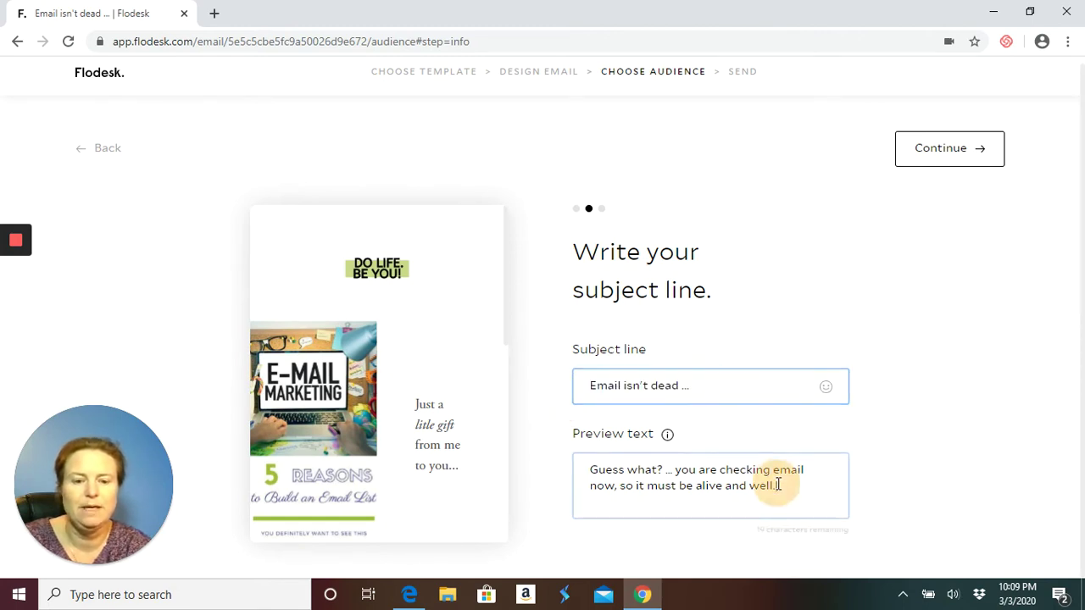
left_click(966, 150)
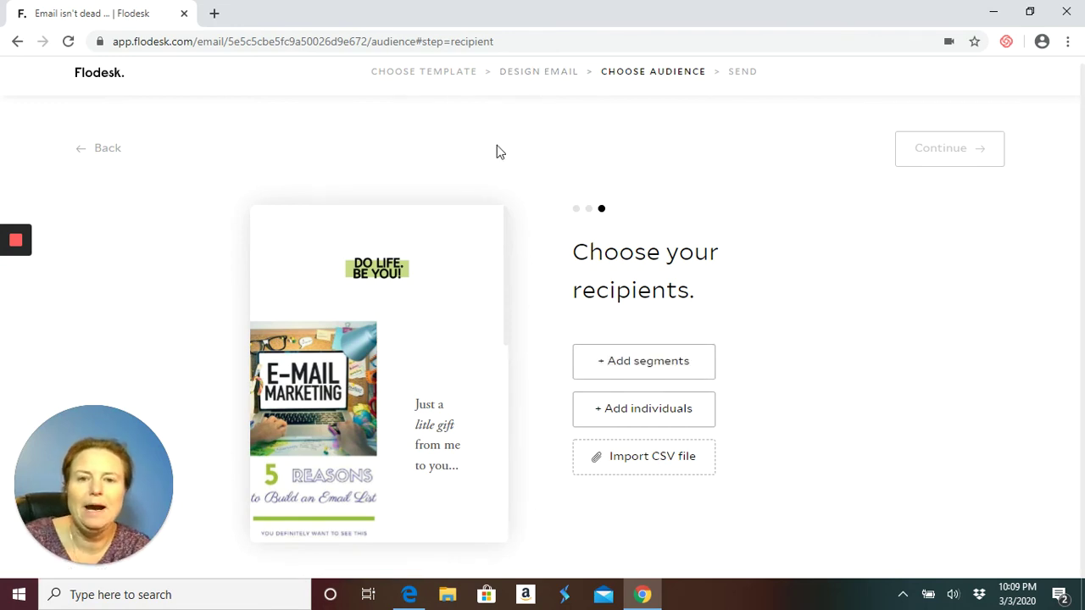
Step: Leave the email setup and open the audience segments overview
left_click(99, 81)
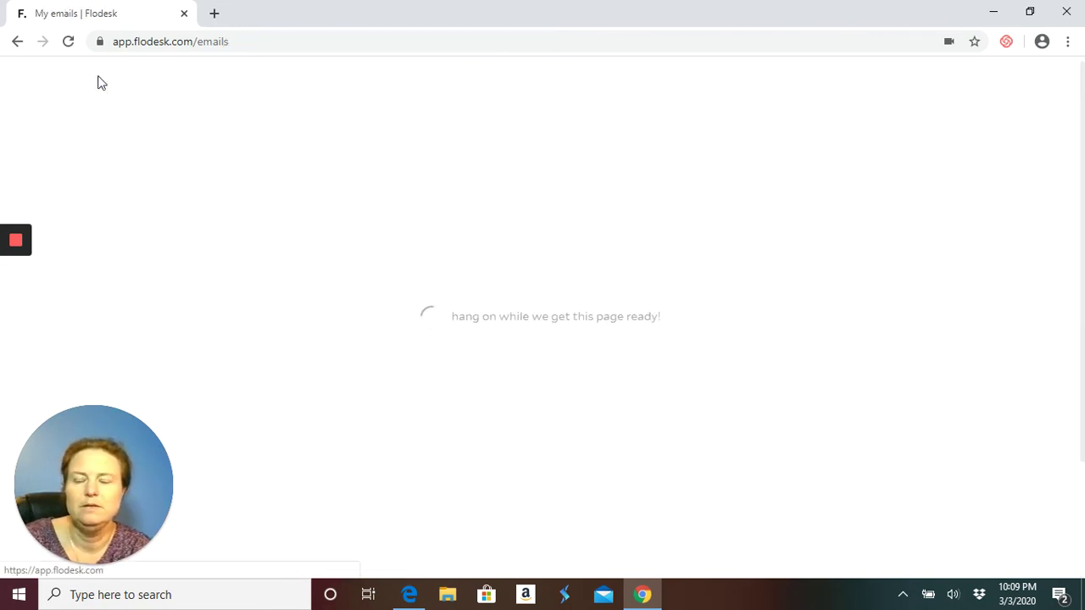
mouse_move(478, 81)
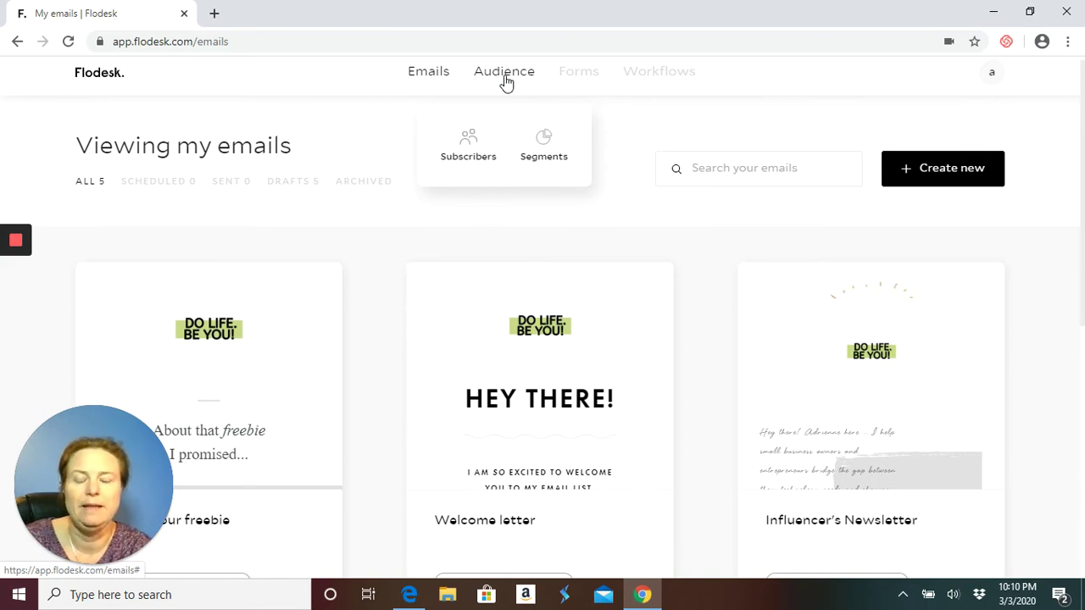
left_click(545, 140)
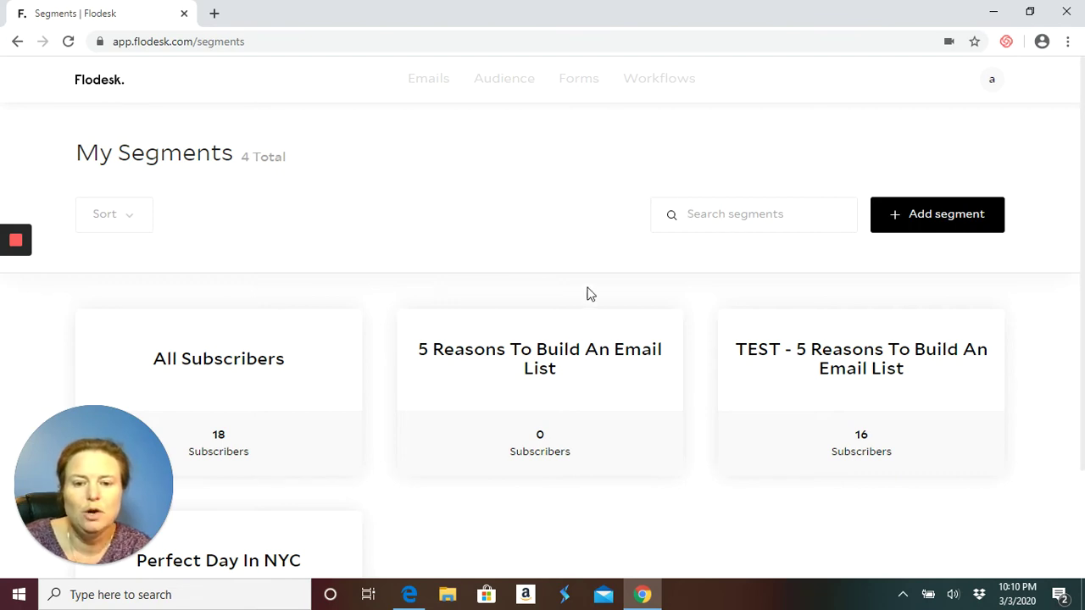
mouse_move(526, 360)
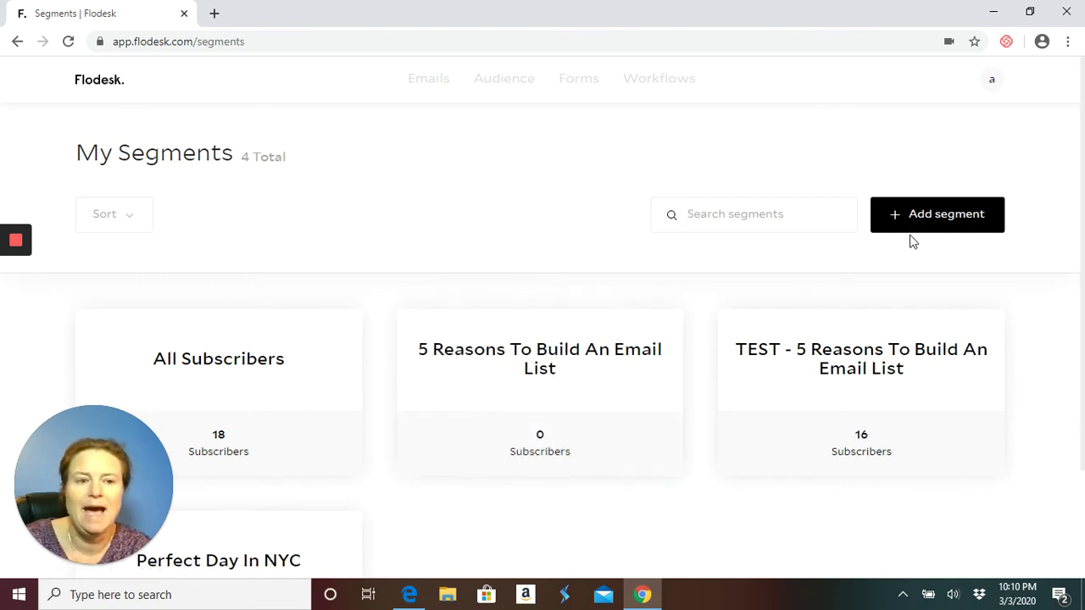
Step: Look at the form for adding a segment, dismiss it and view the existing "5 Reasons to Build an Email List" segment
left_click(931, 218)
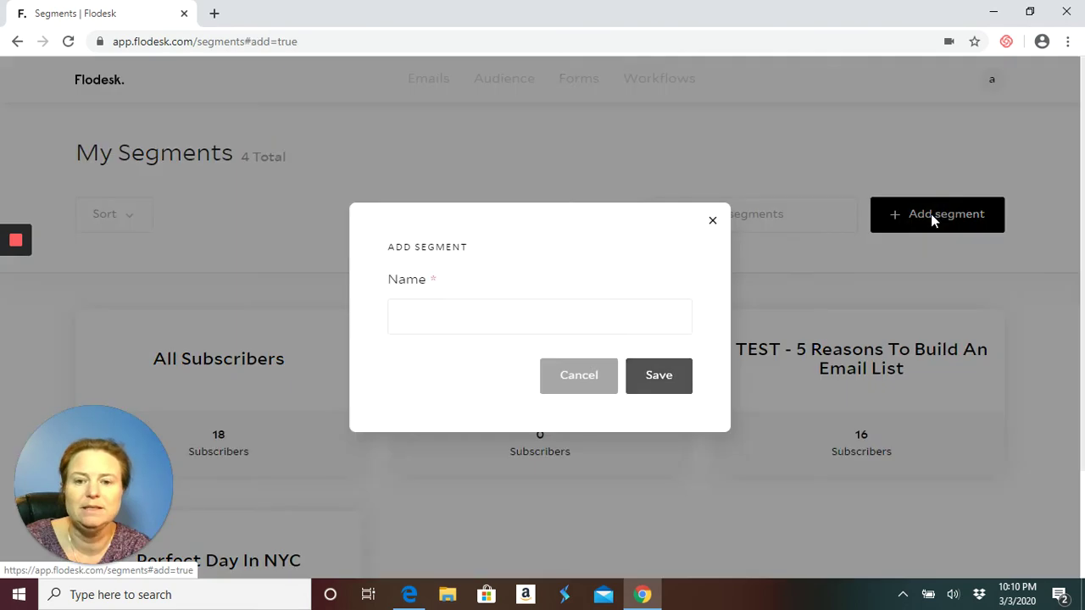
left_click(713, 221)
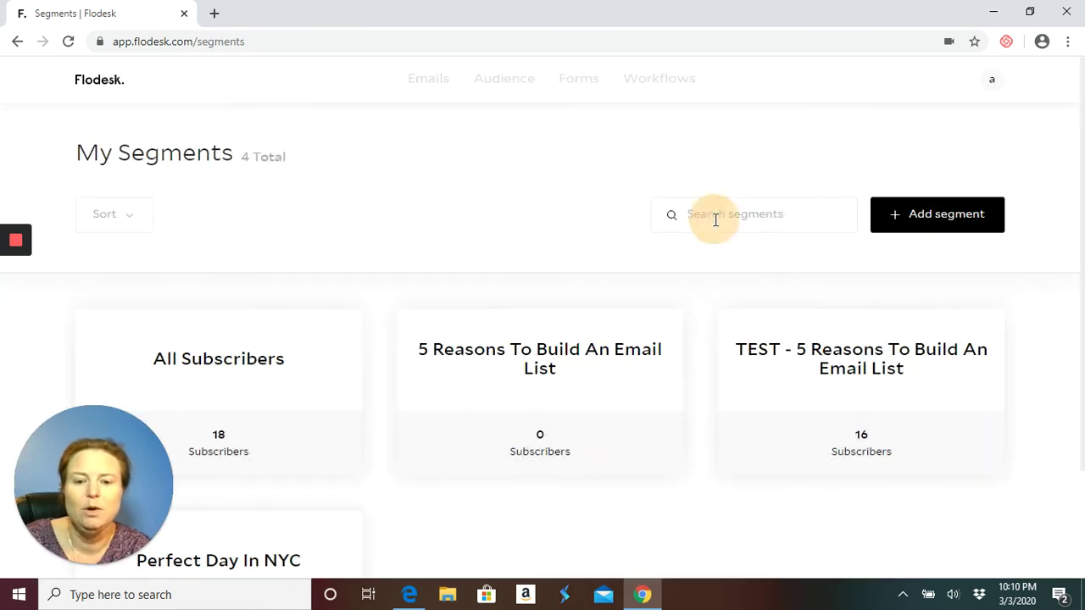
mouse_move(572, 371)
left_click(577, 402)
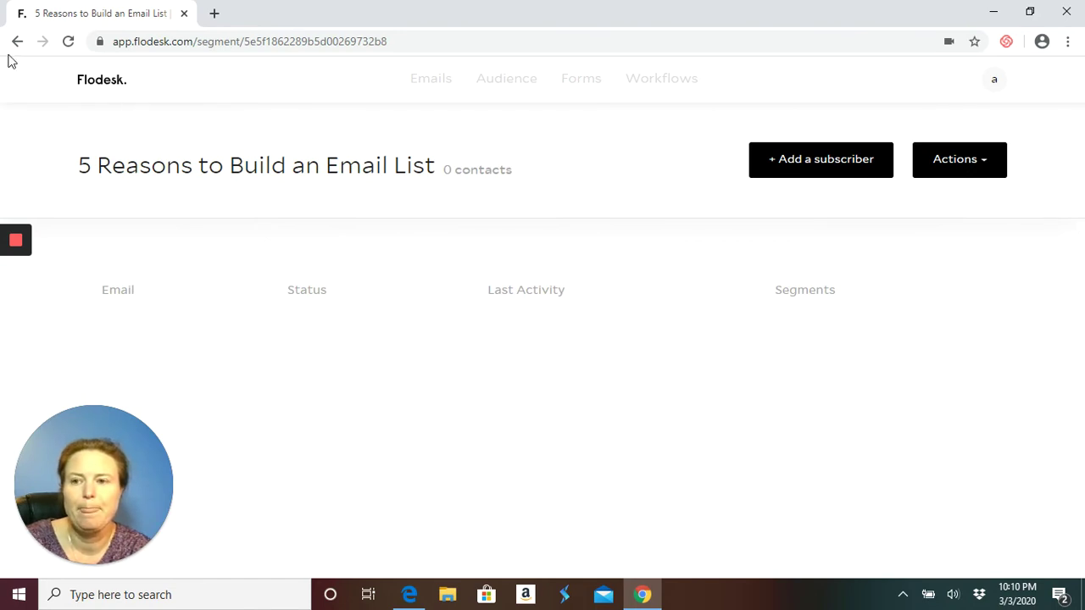
Step: Leave the segment, go to the workflows overview and start a new workflow from scratch instead of from a template
left_click(109, 82)
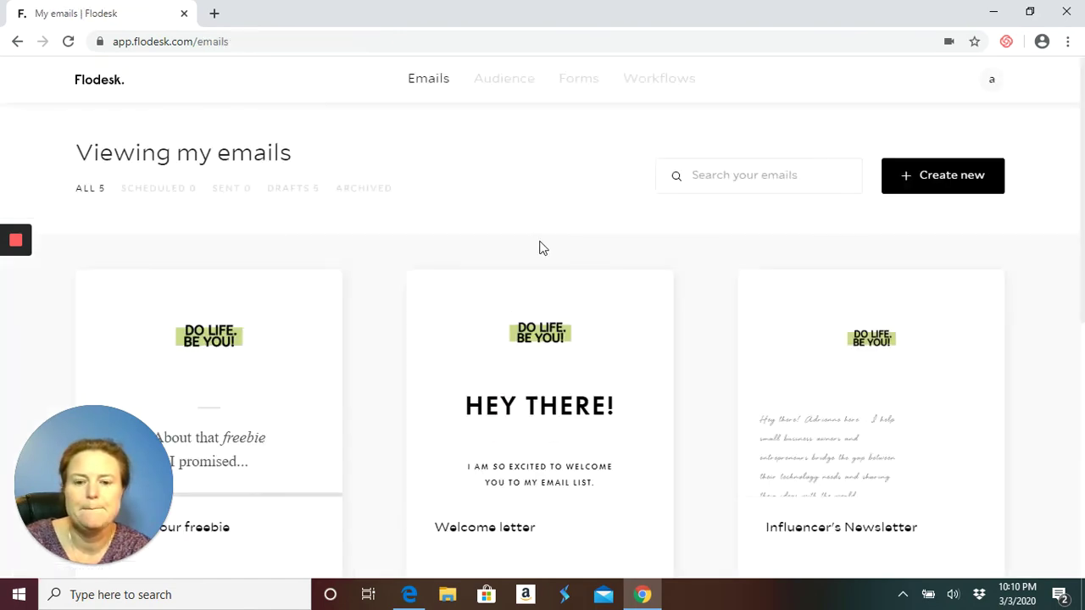
left_click(661, 80)
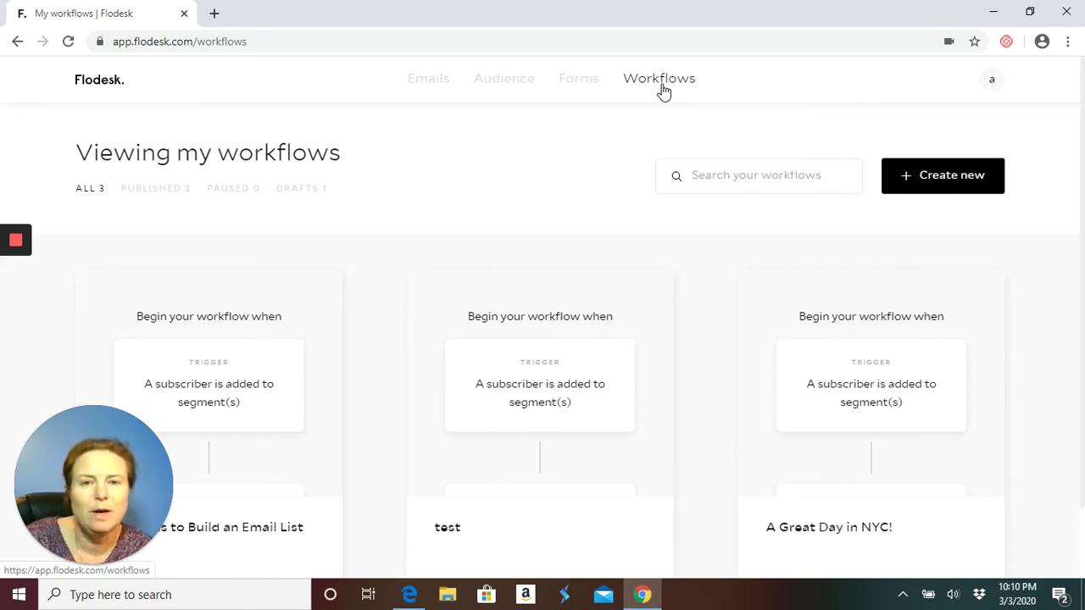
left_click(914, 177)
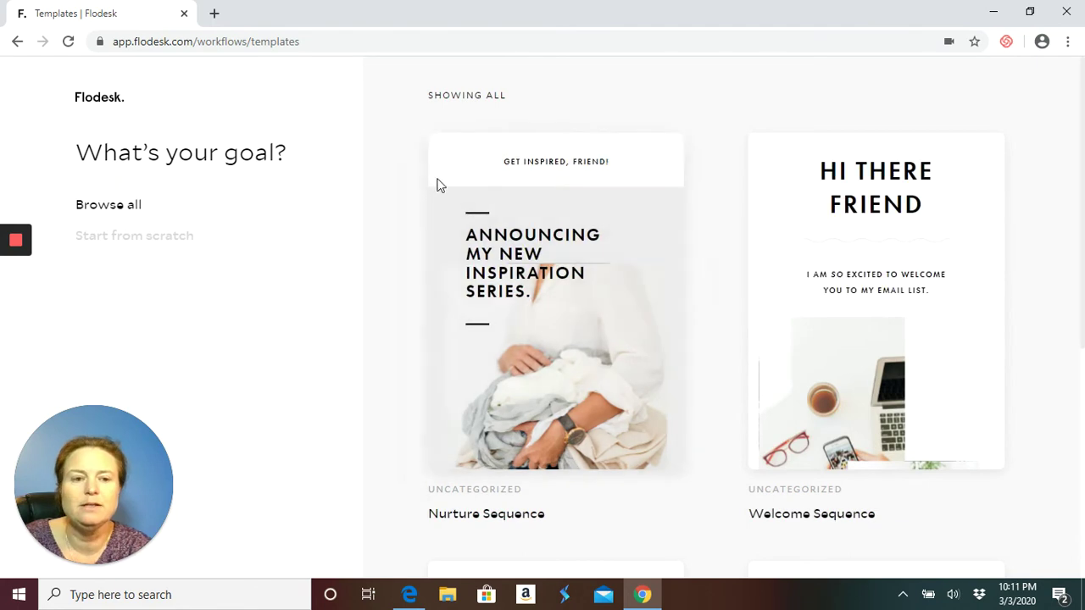
mouse_move(647, 301)
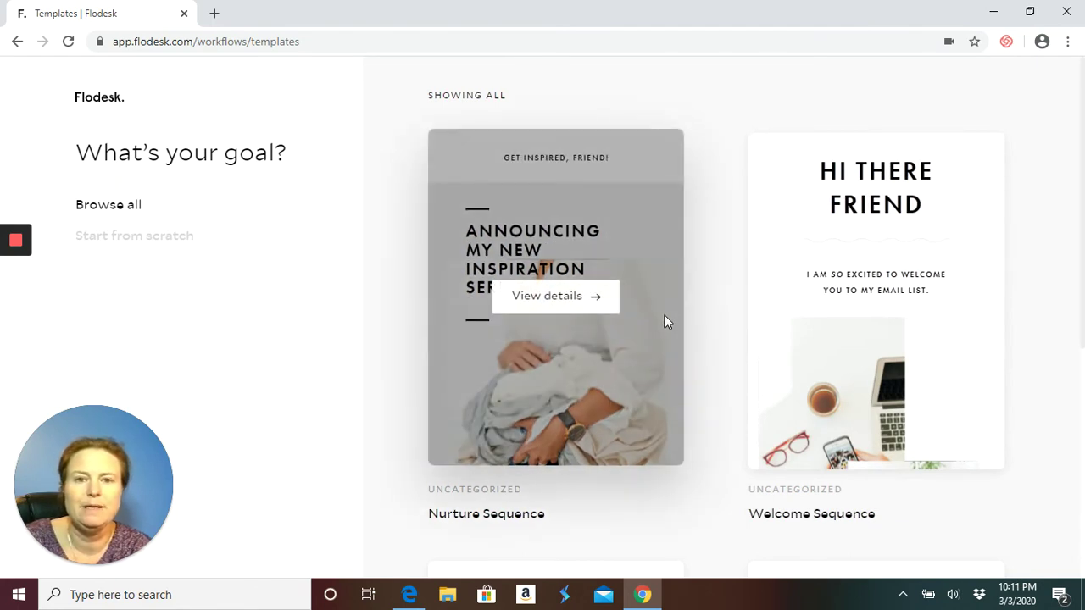
left_click(137, 246)
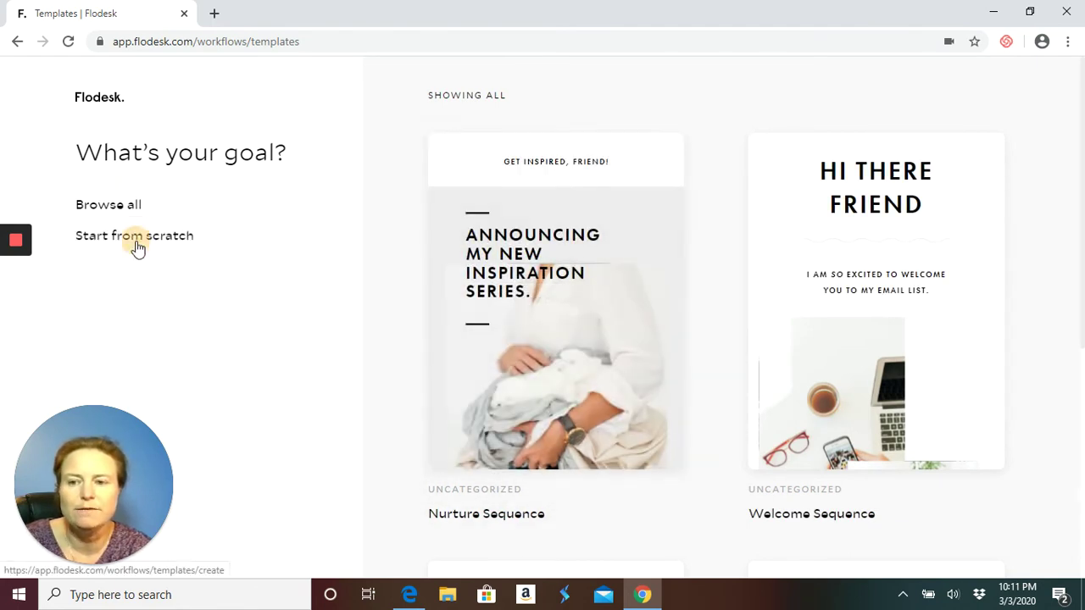
Step: Name the new workflow "5 Reasons to Build an Email List" and save it
left_click(430, 320)
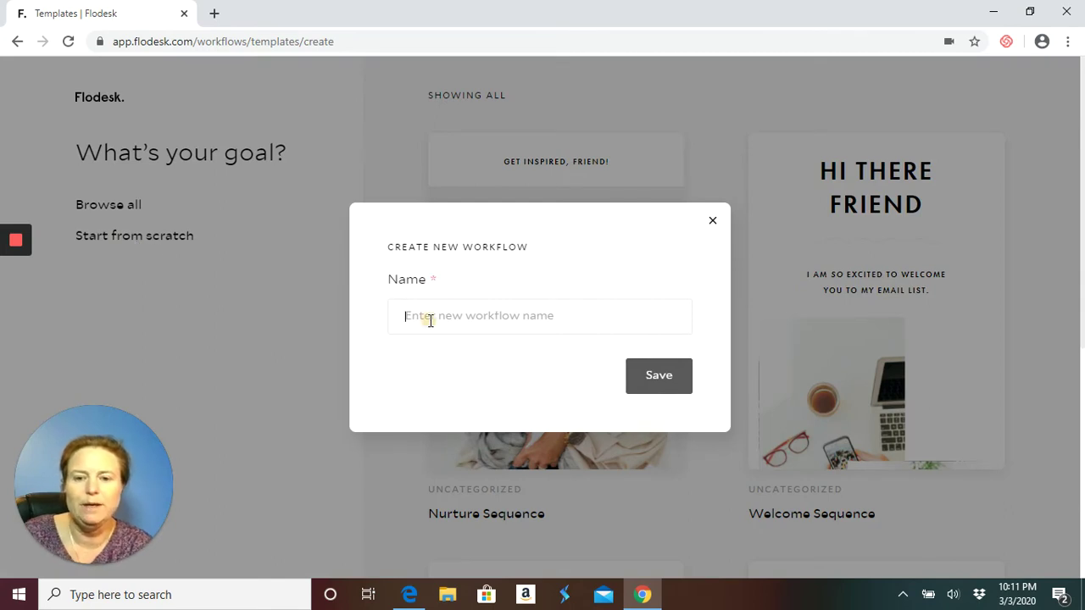
type("5 Reps")
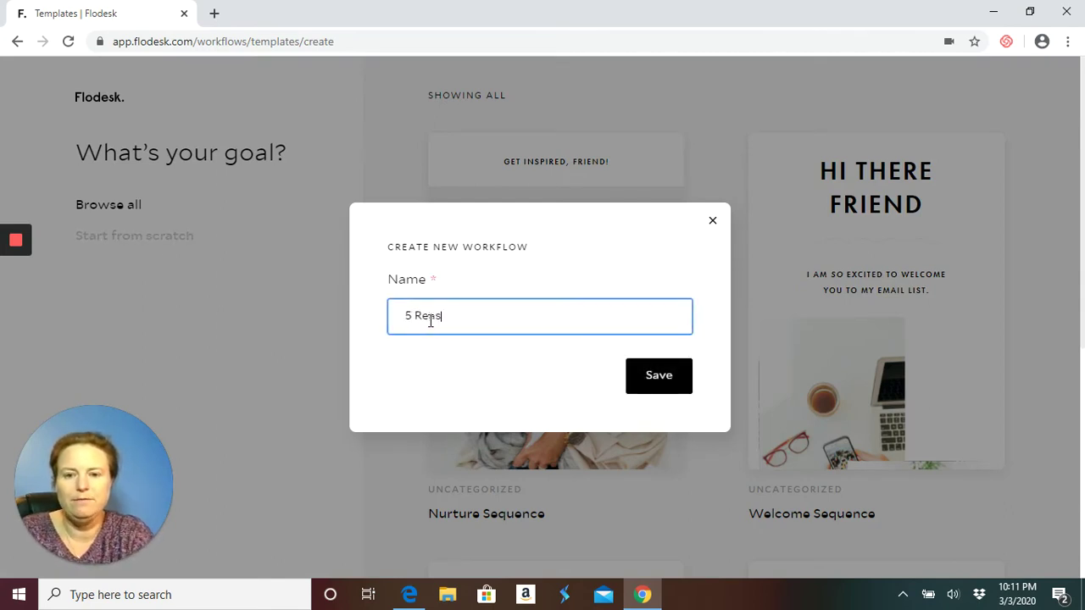
type("ons to Build an")
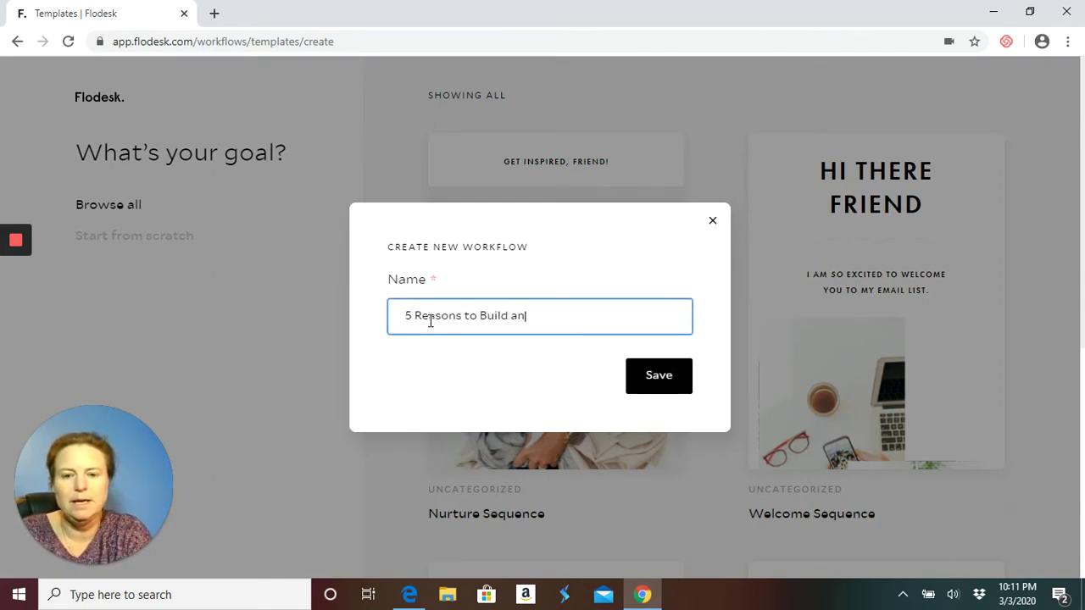
type(" Email Li")
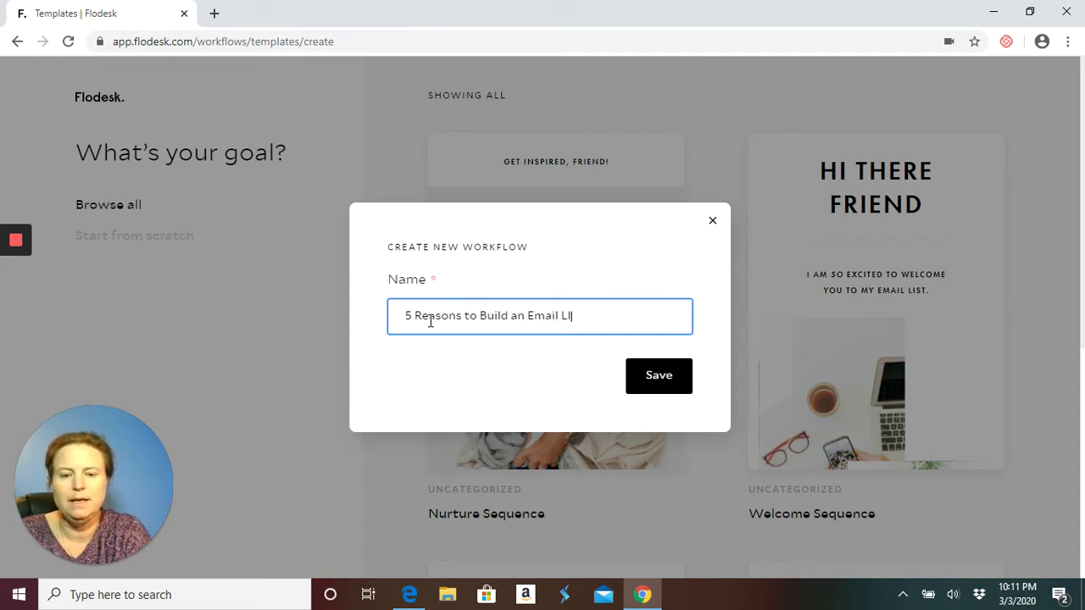
type("st")
key("BackSpace")
key("BackSpace")
key("BackSpace")
type("ist")
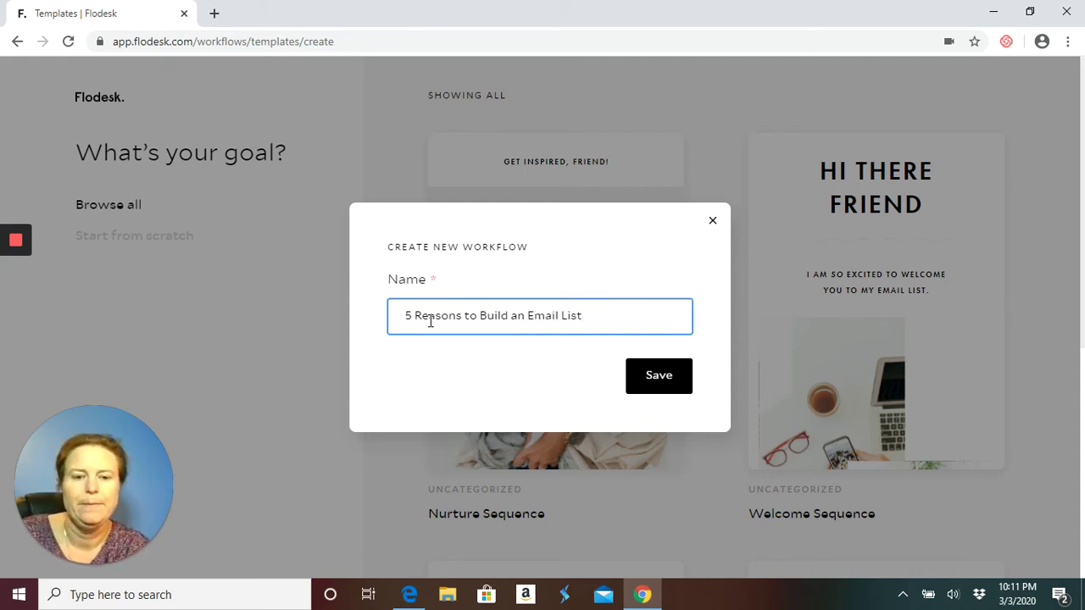
left_click(674, 393)
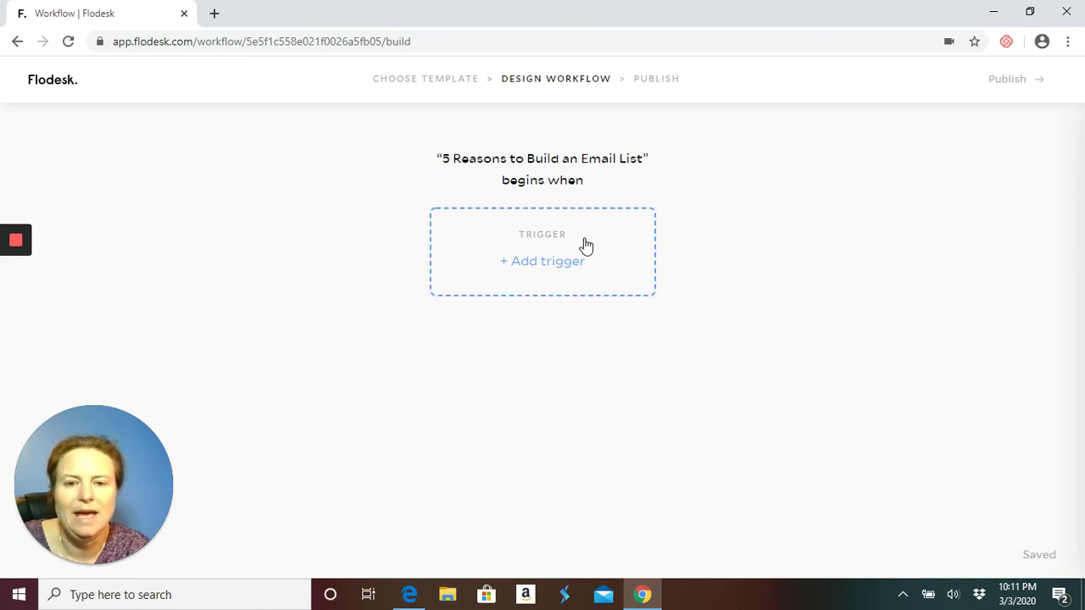
Step: Set the workflow's trigger to a subscriber being added to the "5 Reasons to Build an Email List" segment
left_click(562, 262)
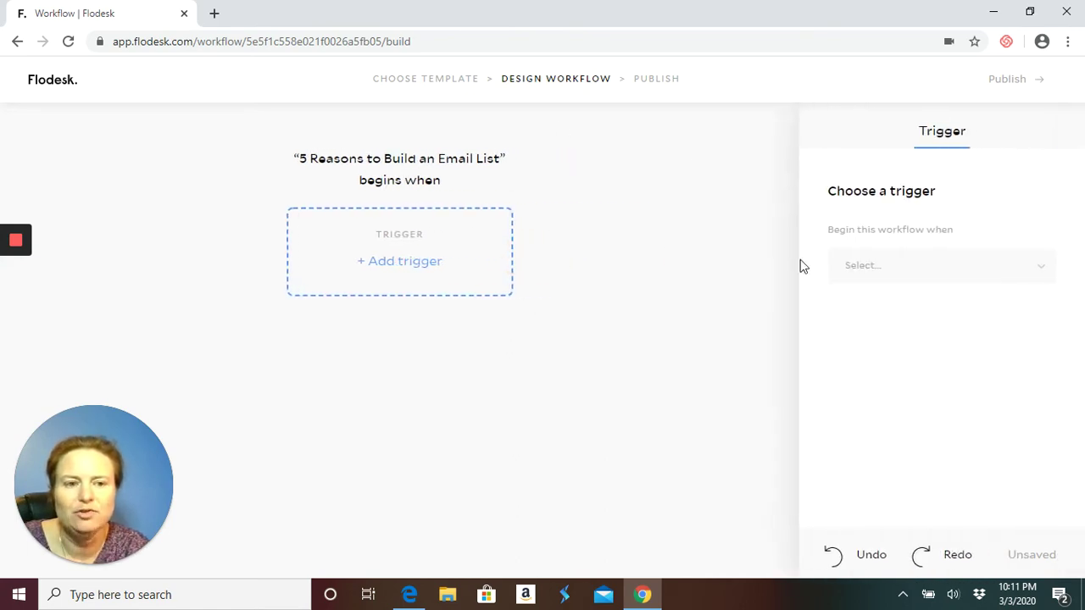
left_click(862, 268)
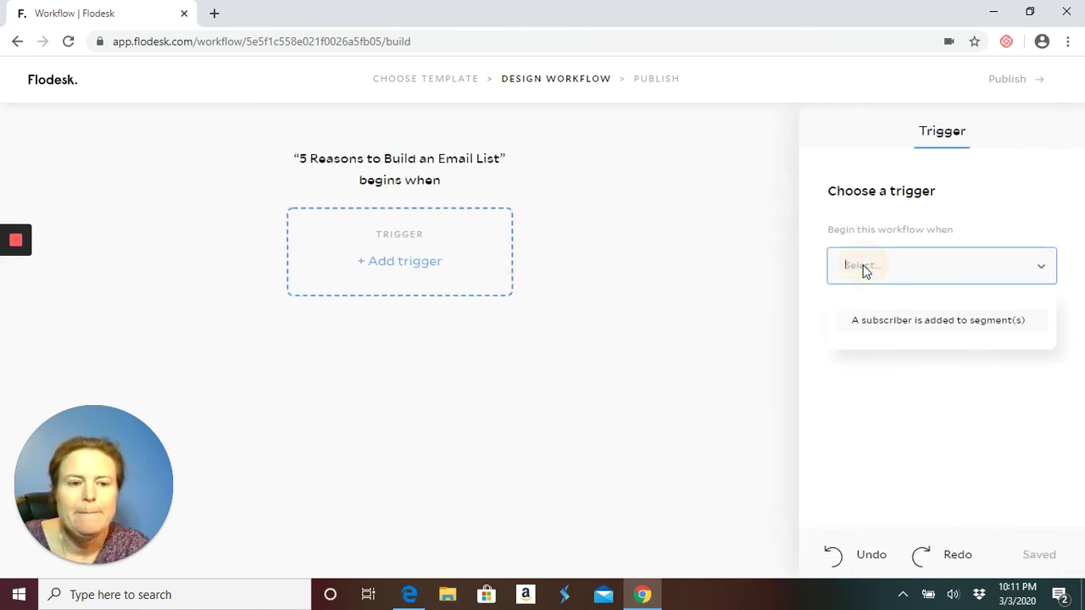
left_click(923, 321)
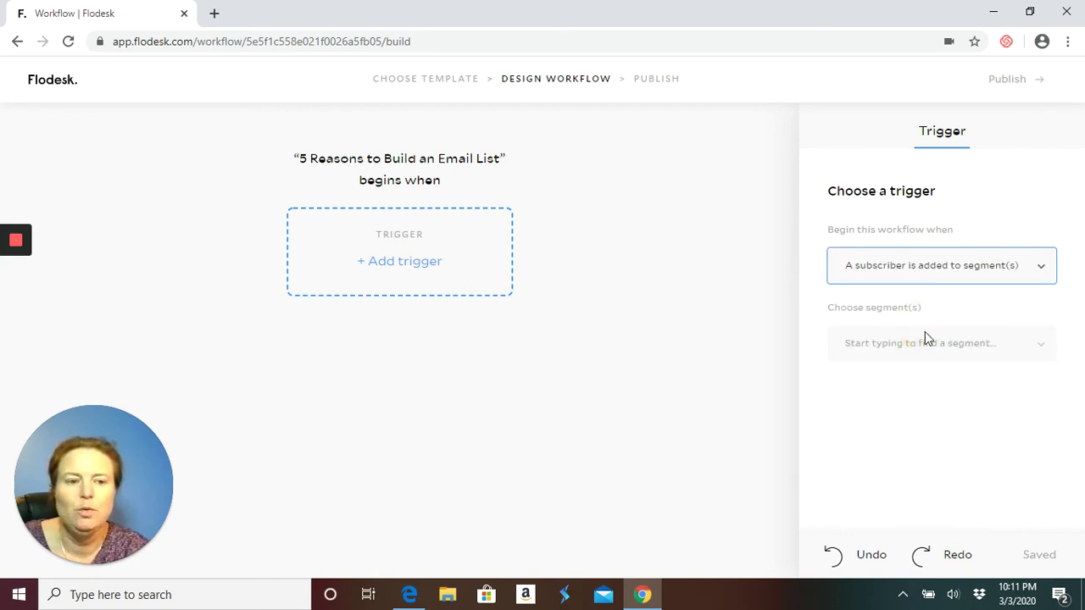
left_click(934, 344)
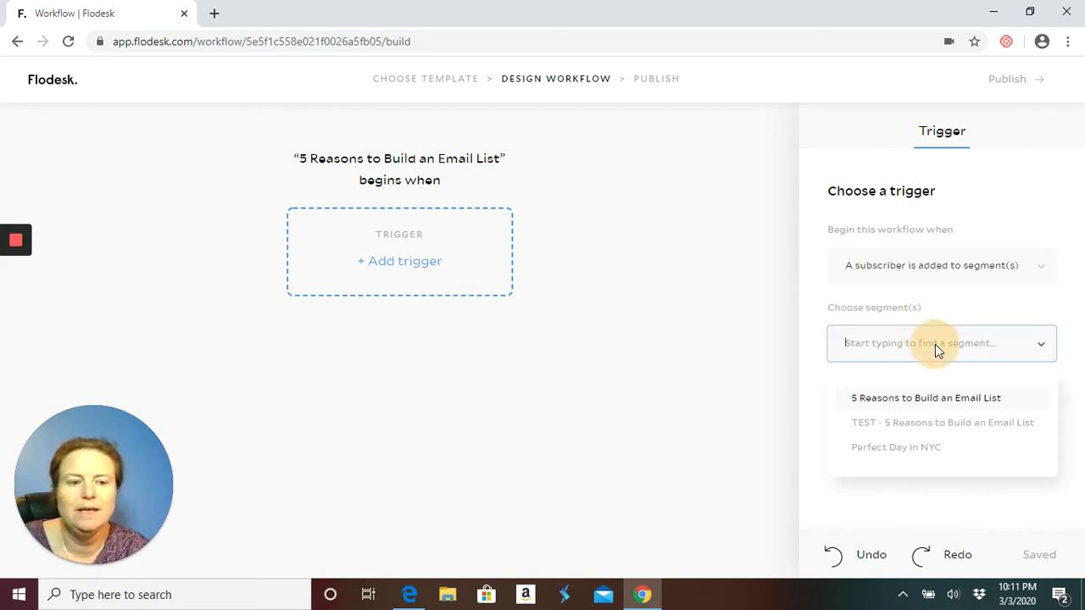
left_click(929, 398)
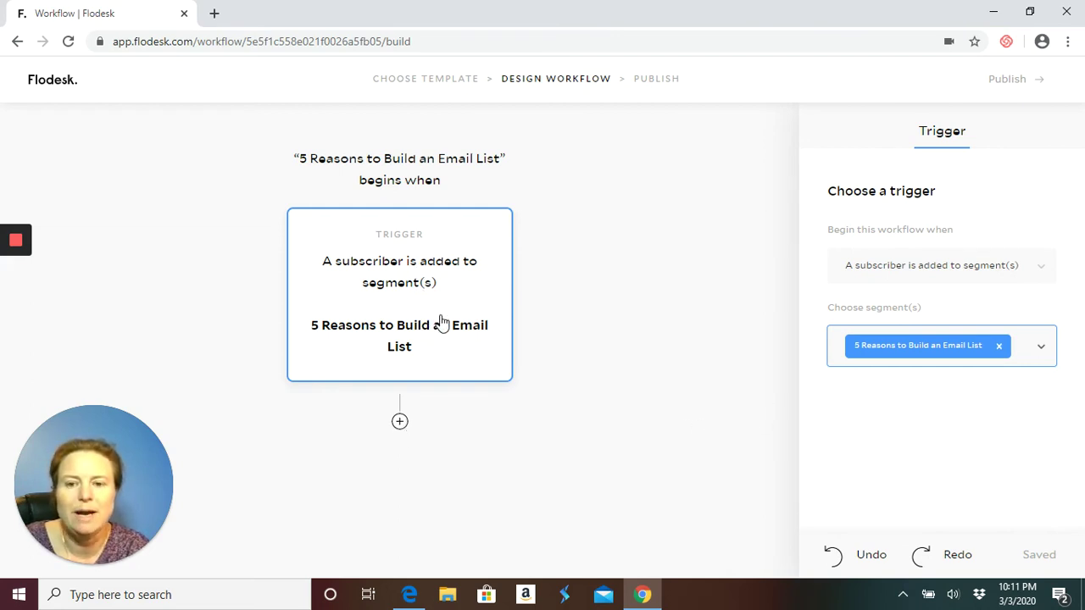
Step: Add a send-email step after the trigger, using a copy of the existing "5 Reasons to Build an Email List" email
left_click(400, 422)
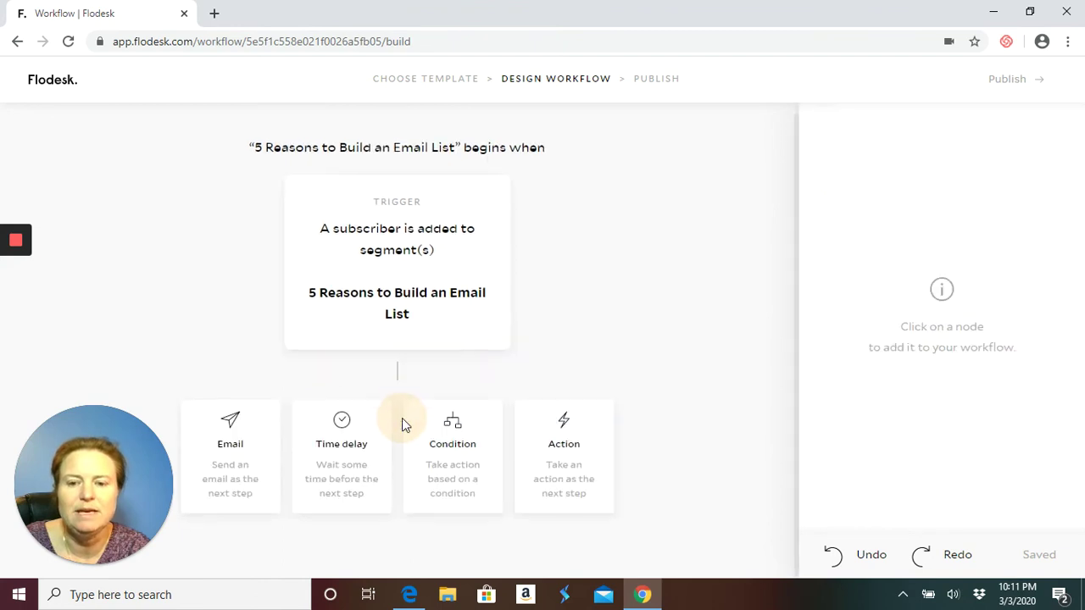
left_click(232, 448)
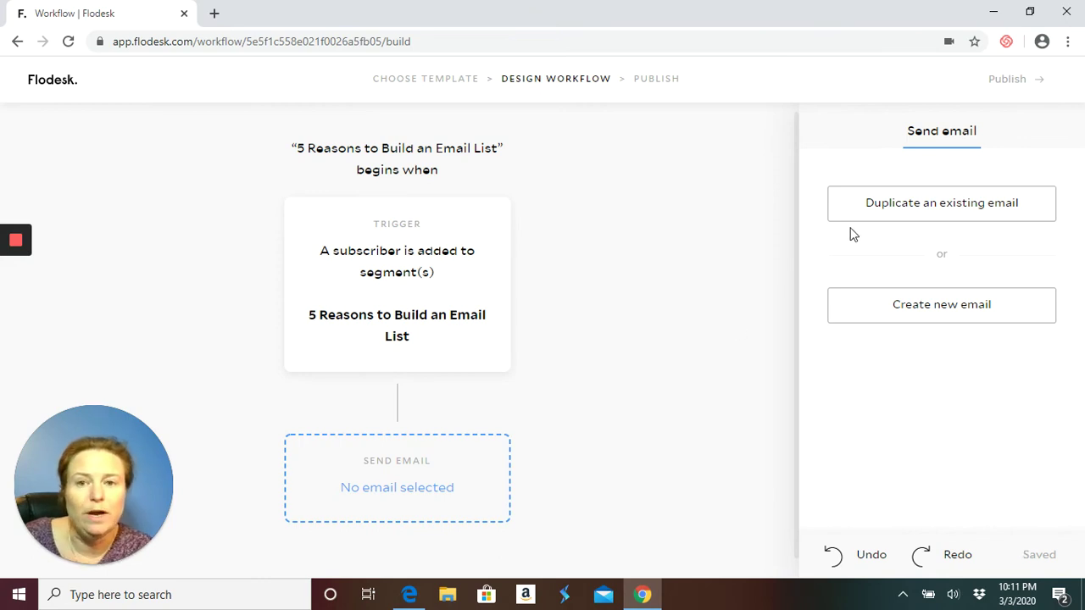
left_click(928, 201)
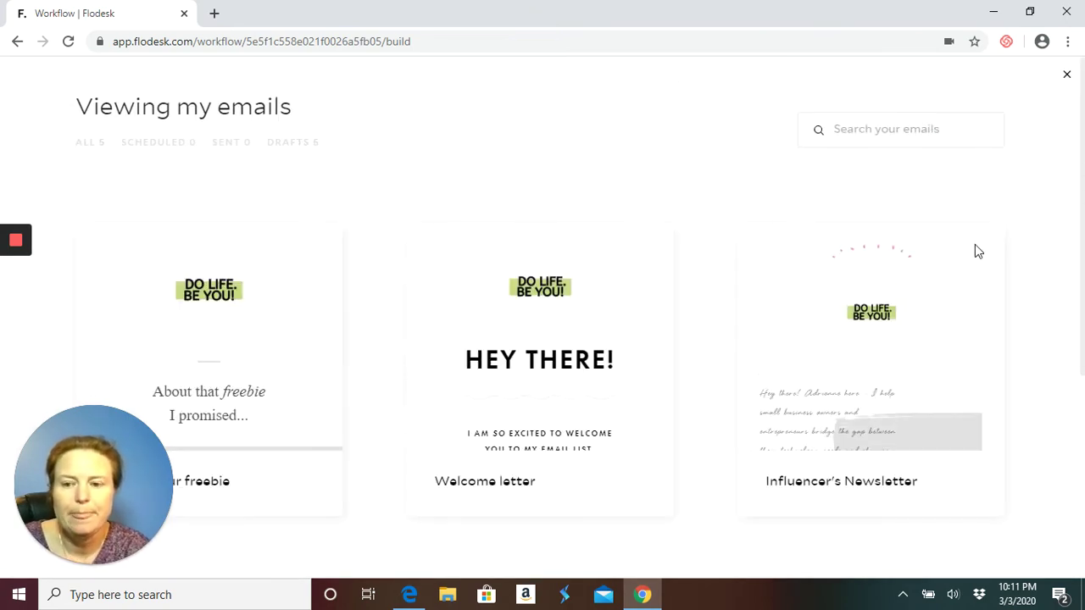
mouse_move(973, 260)
scroll(969, 252, "down", 4)
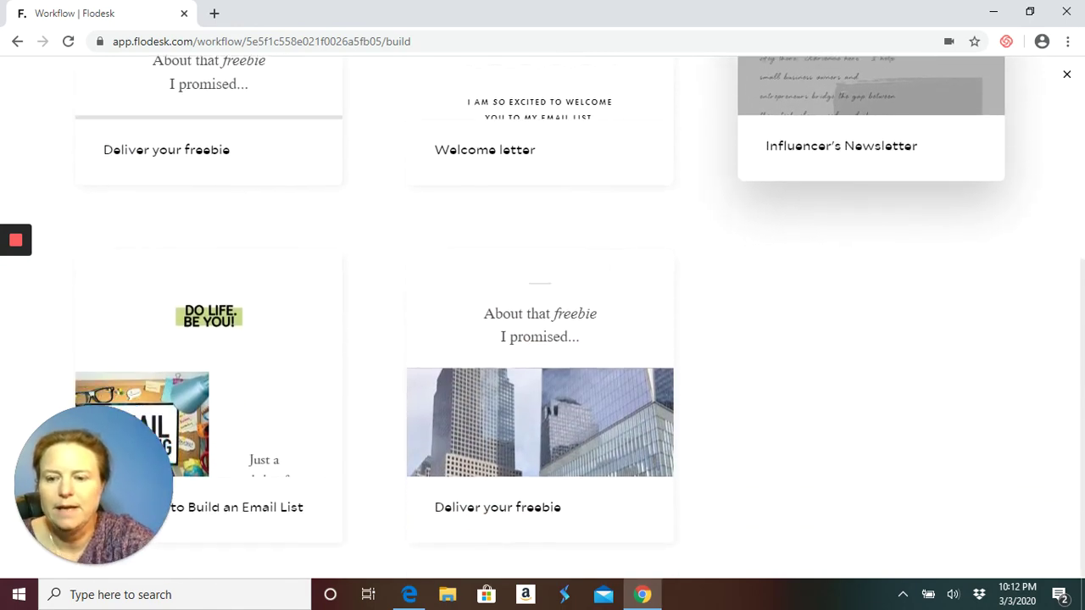
mouse_move(243, 368)
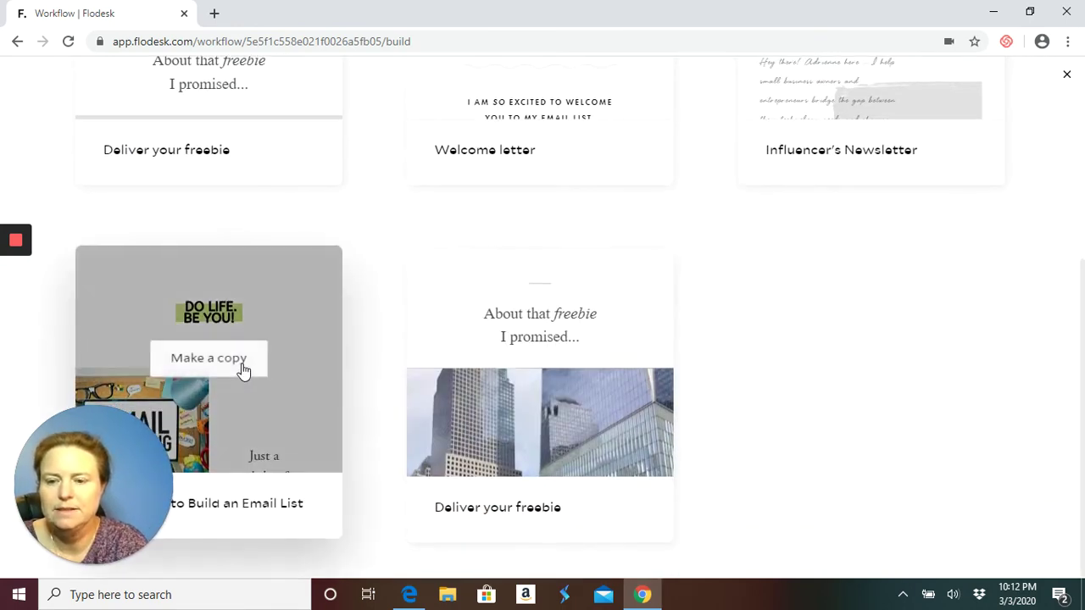
left_click(209, 358)
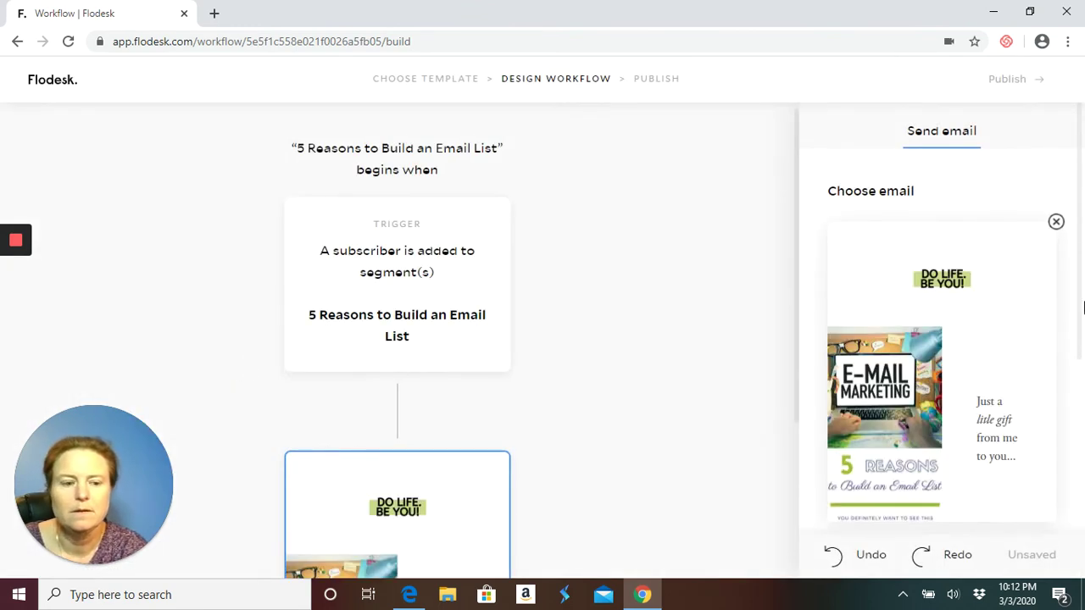
double_click(1072, 297)
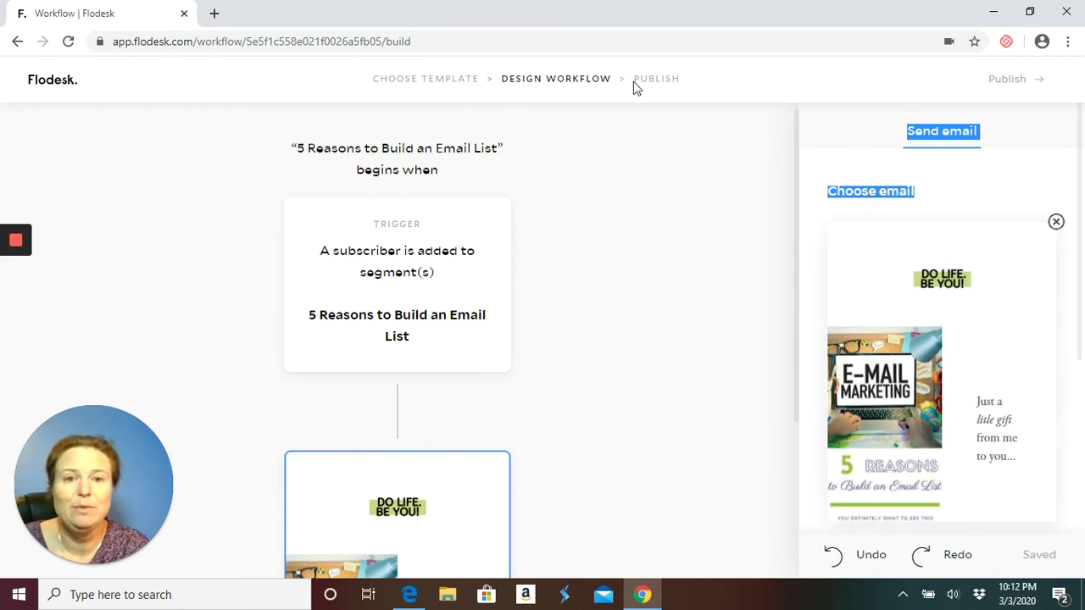
left_click(656, 320)
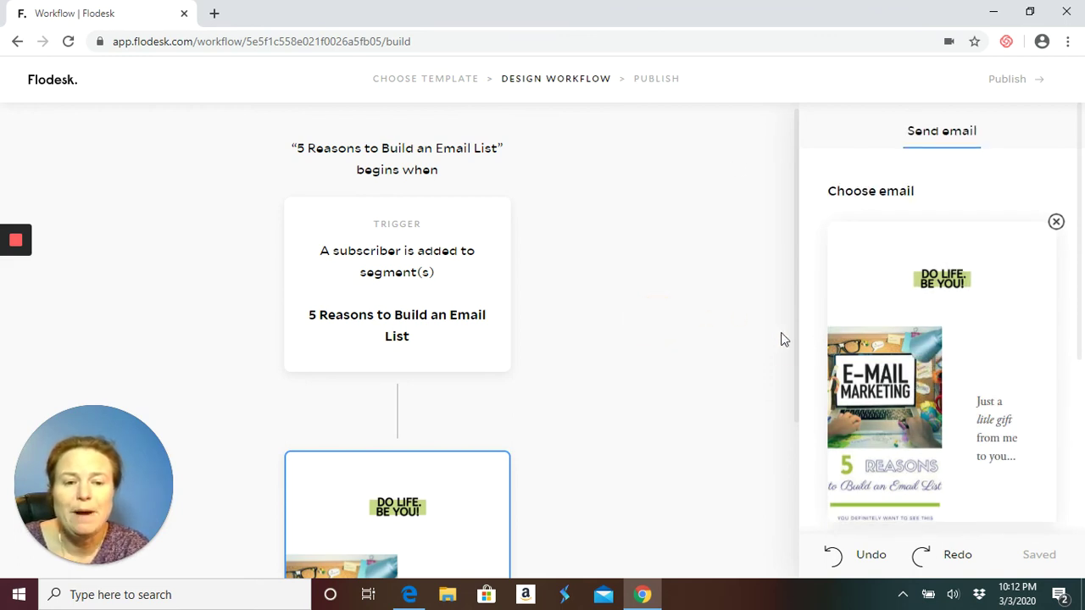
Step: Add a time delay of 1 day after the freebie email in the workflow
scroll(760, 373, "down", 2)
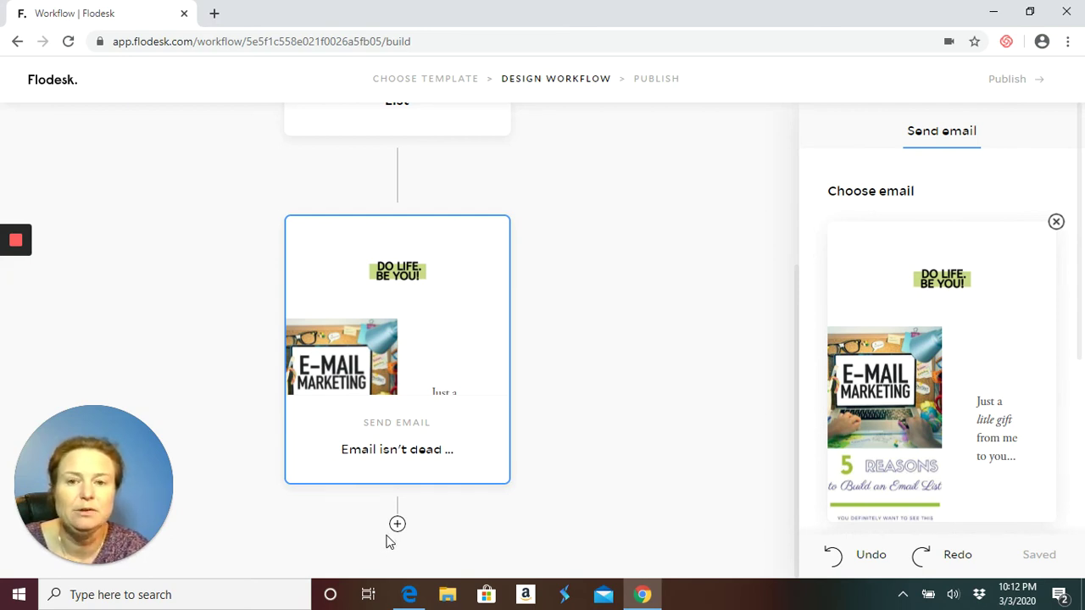
scroll(386, 541, "up", 3)
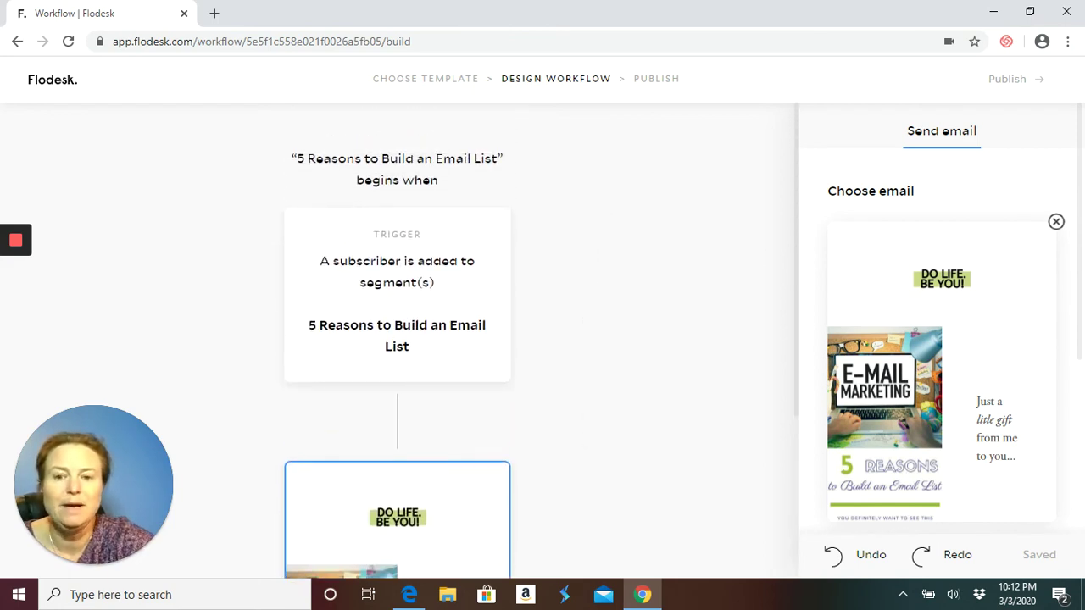
scroll(387, 539, "down", 3)
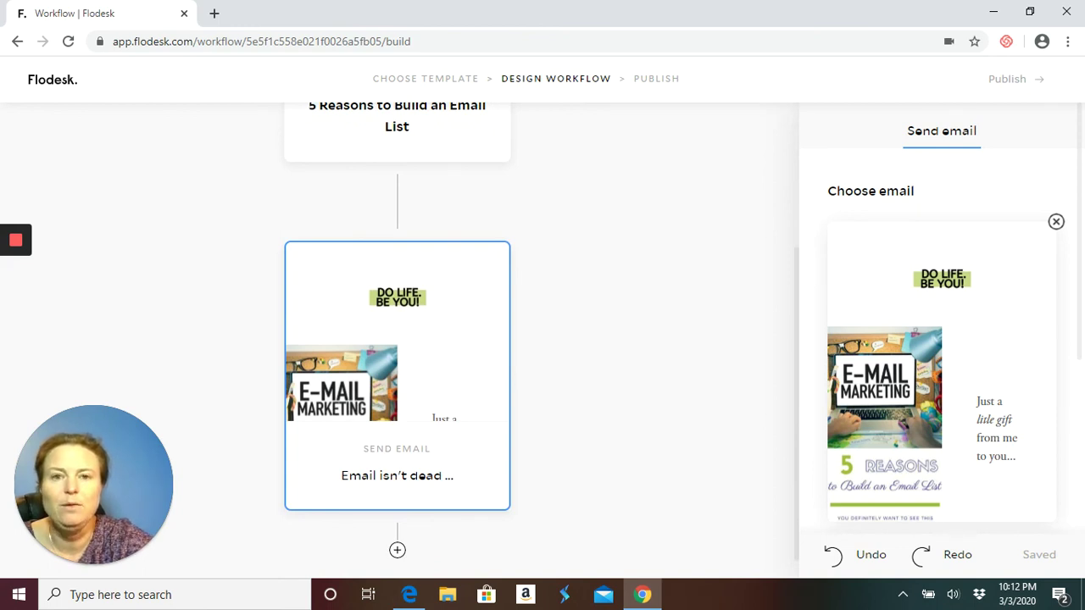
scroll(388, 543, "down", 1)
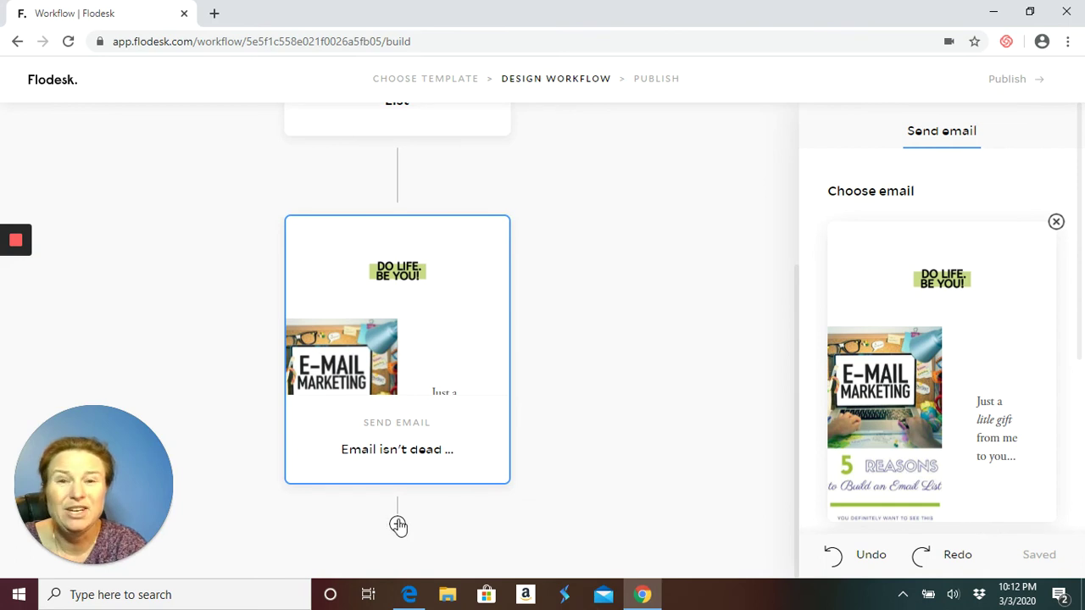
left_click(397, 526)
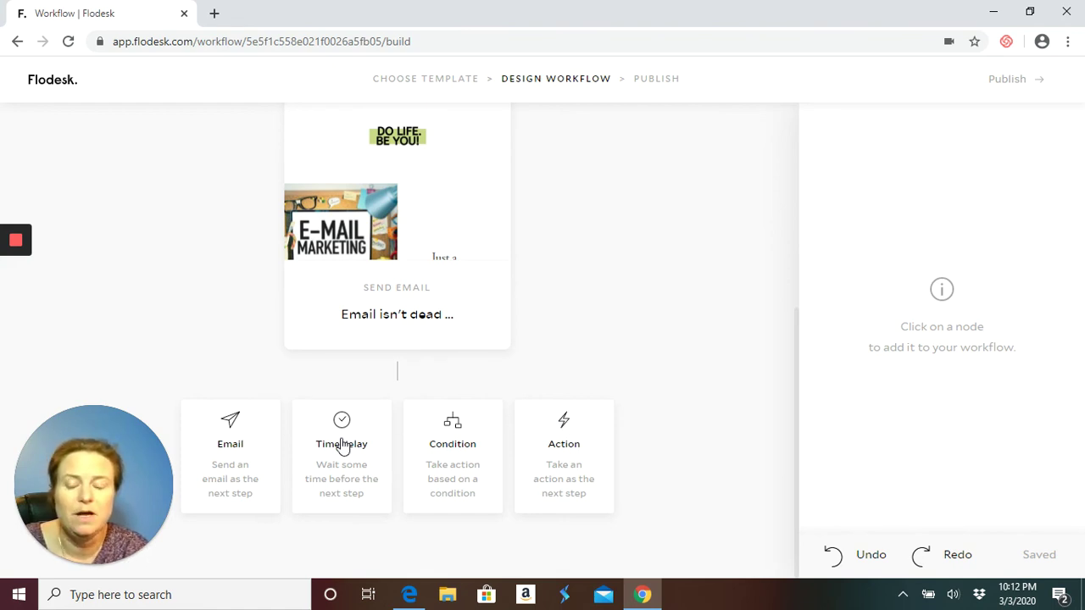
left_click(343, 473)
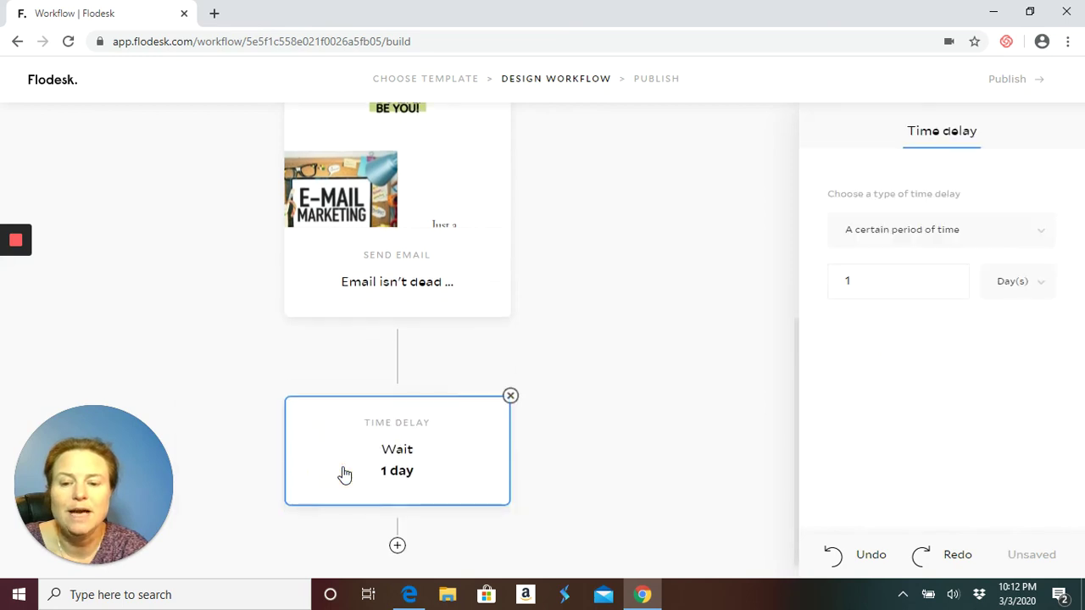
left_click(399, 477)
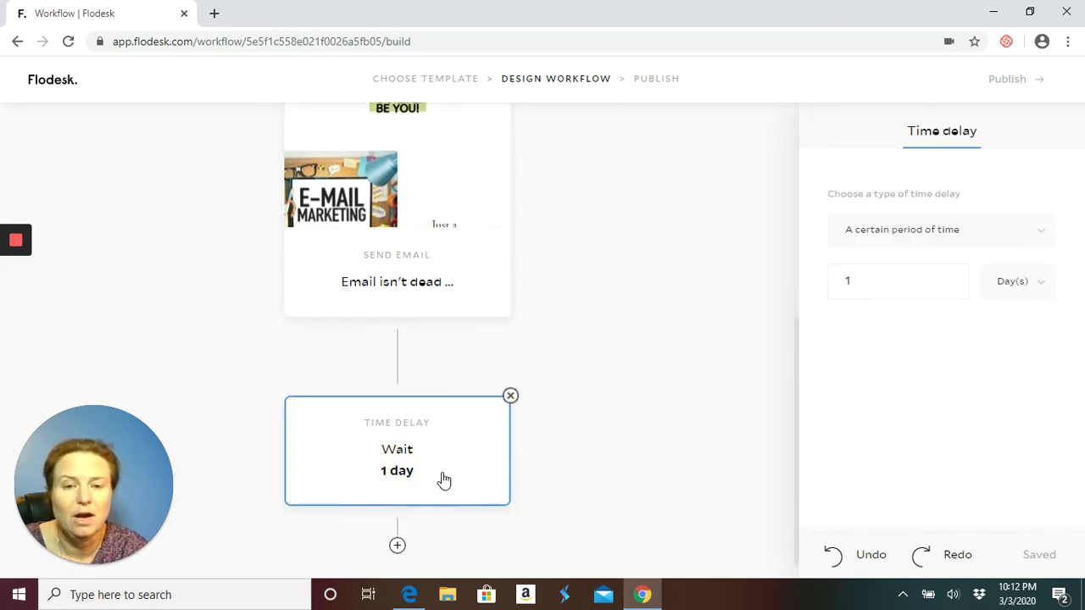
scroll(552, 444, "down", 1)
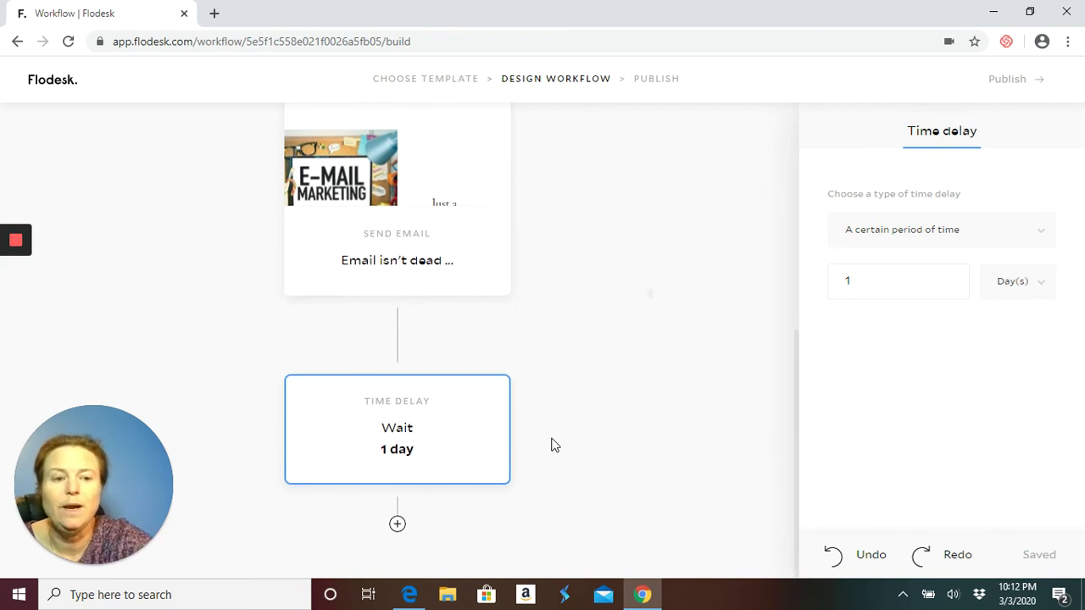
Step: Delete the 1-day time delay that follows the freebie email from the workflow
left_click(399, 528)
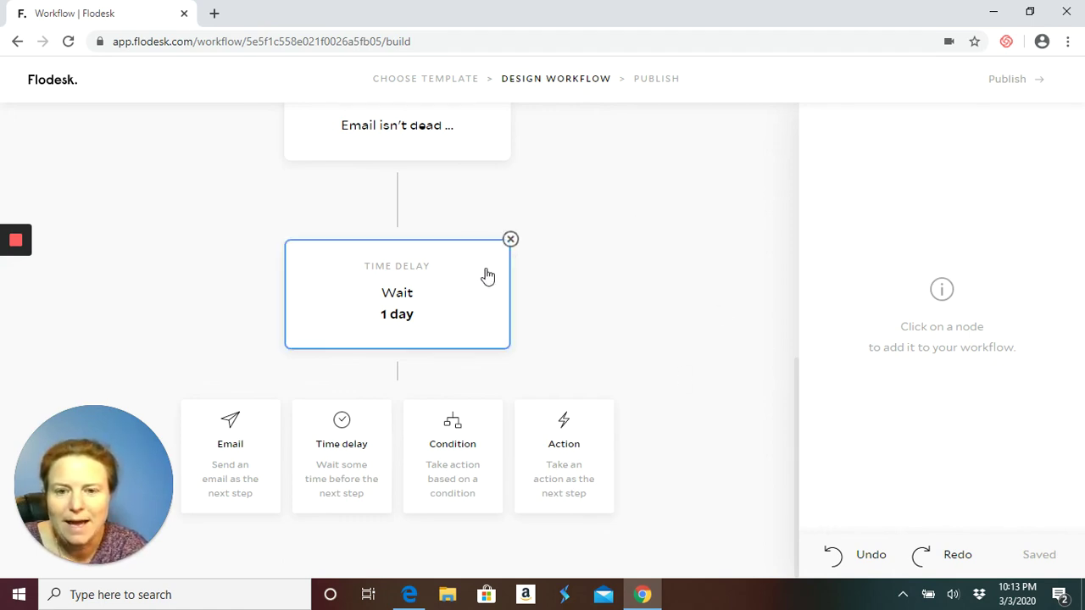
left_click(511, 240)
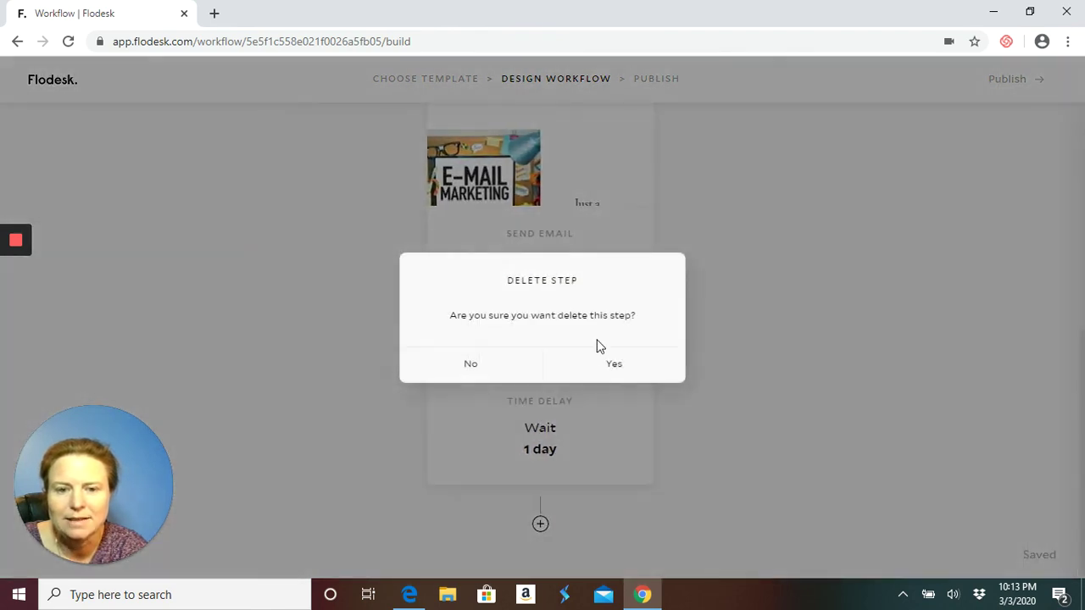
left_click(640, 375)
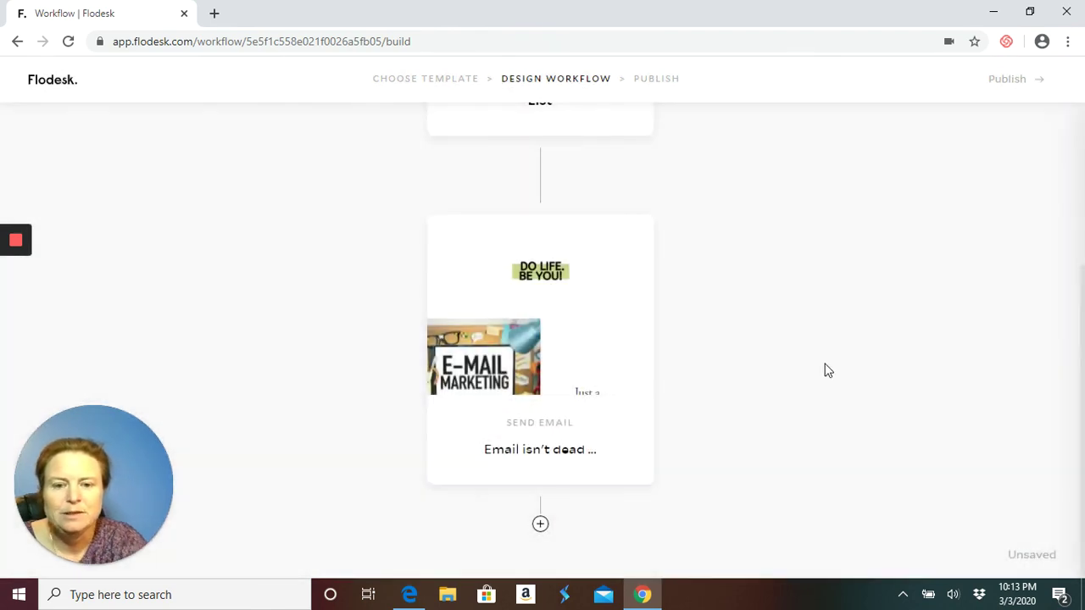
scroll(828, 371, "up", 3)
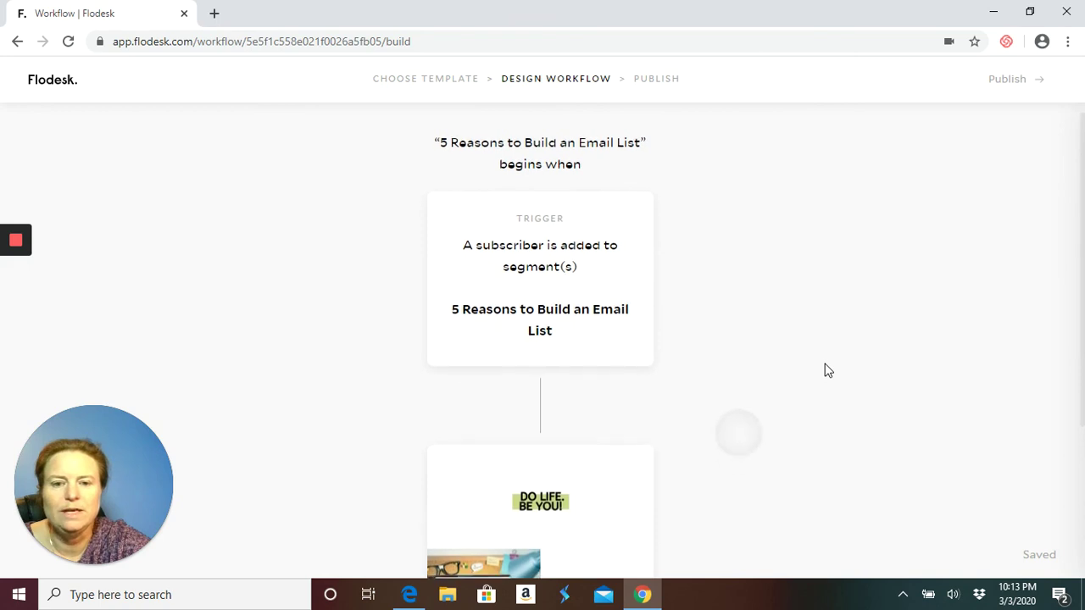
scroll(828, 371, "down", 1)
scroll(828, 371, "up", 1)
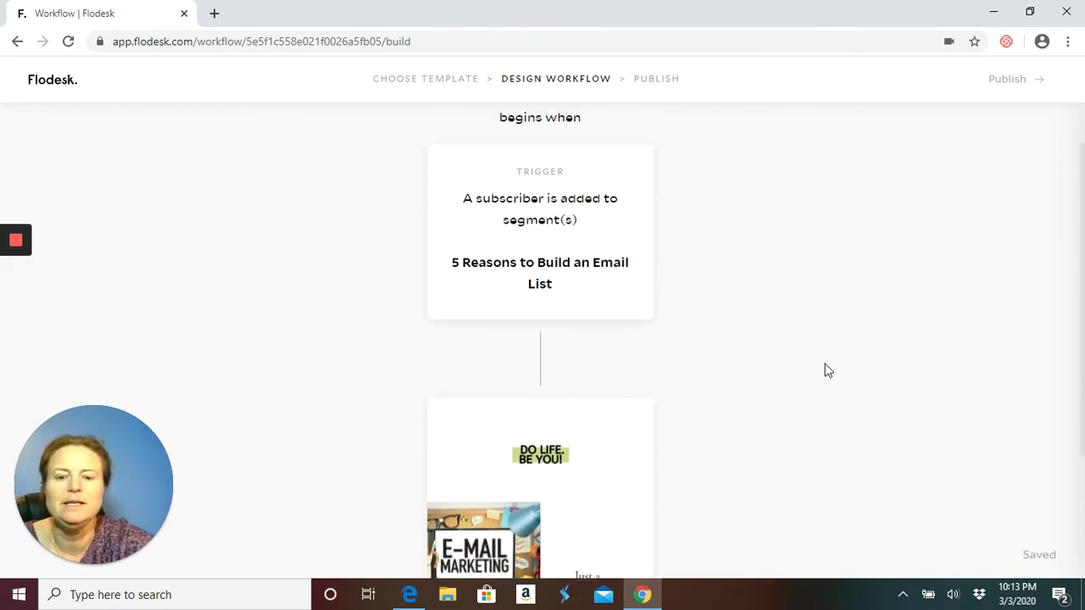
scroll(822, 371, "down", 2)
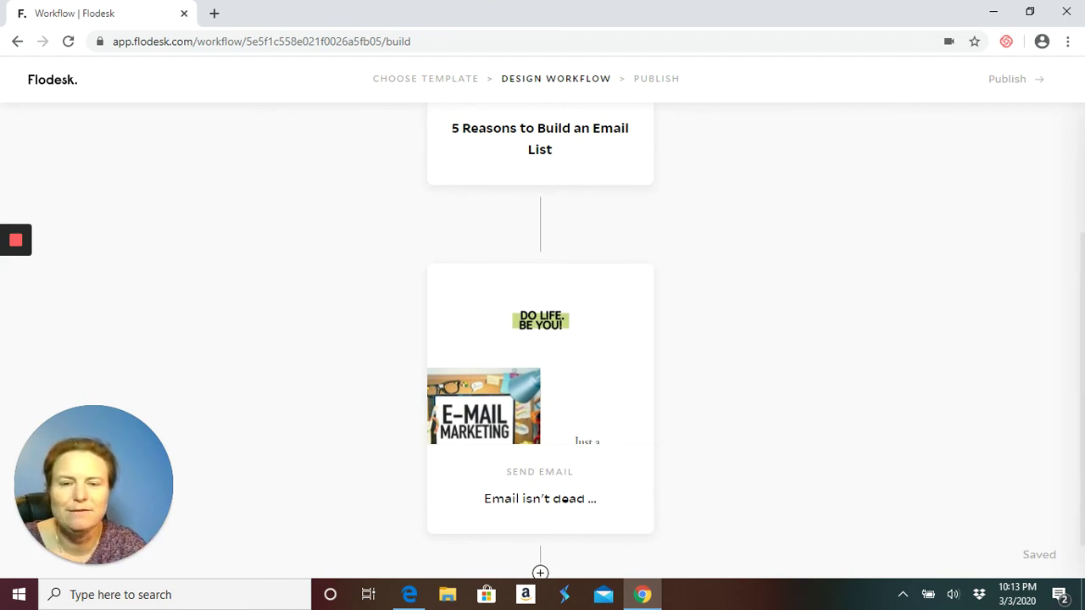
scroll(823, 370, "up", 3)
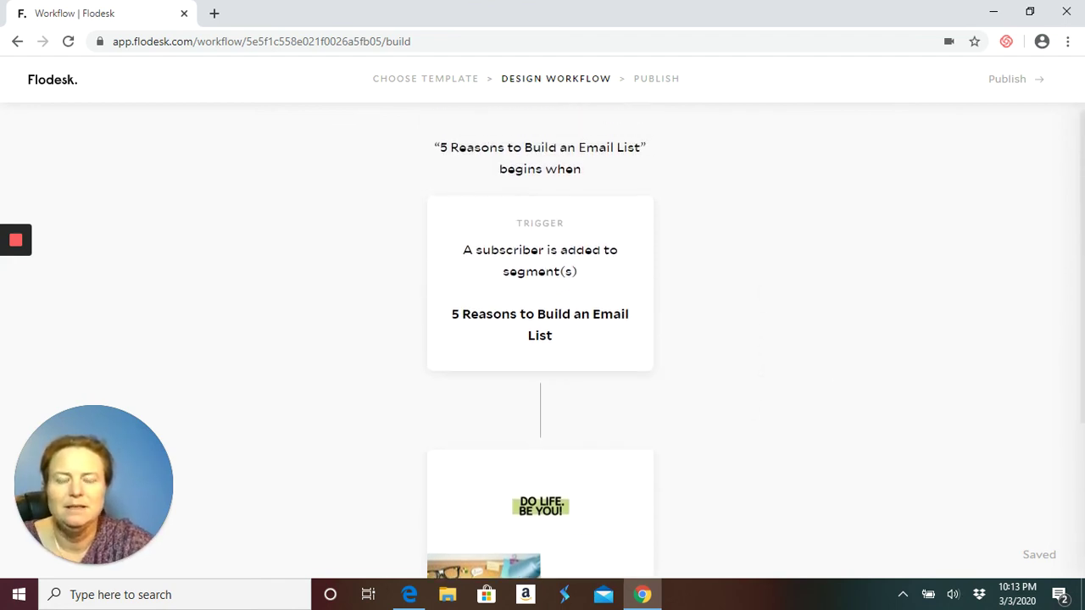